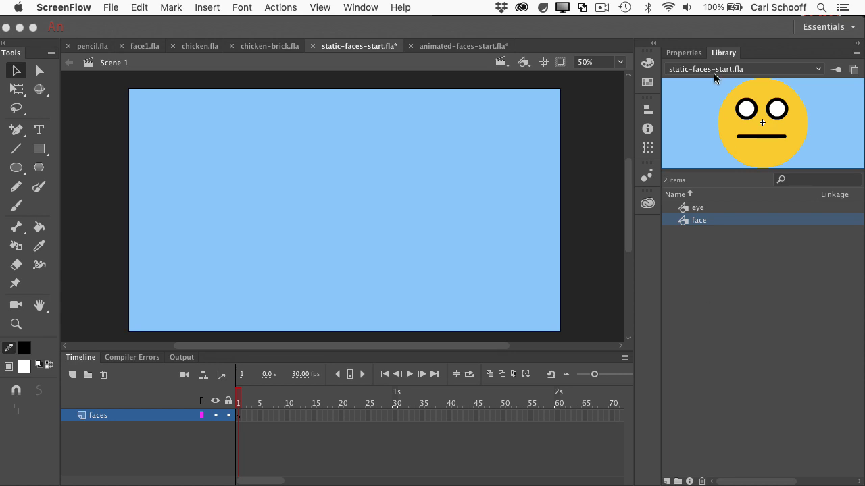
# Drag three face instances from the Library preview onto the stage at left, middle and right
pyautogui.click(709, 223)
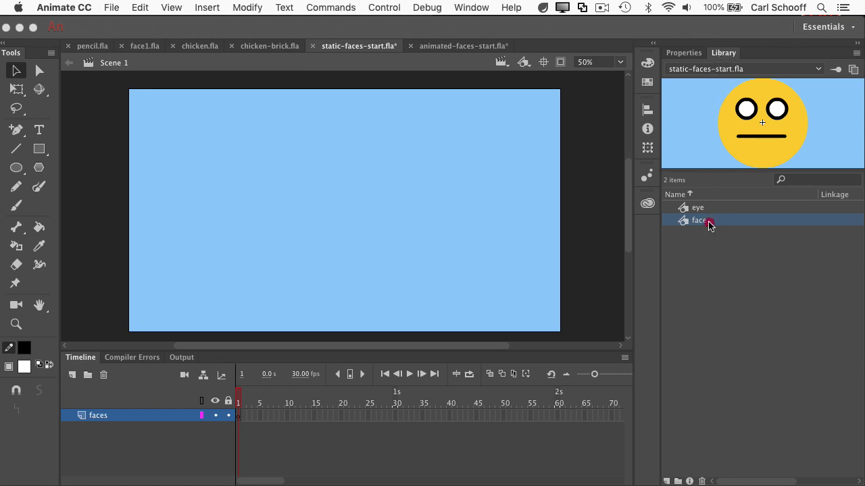
pyautogui.click(699, 209)
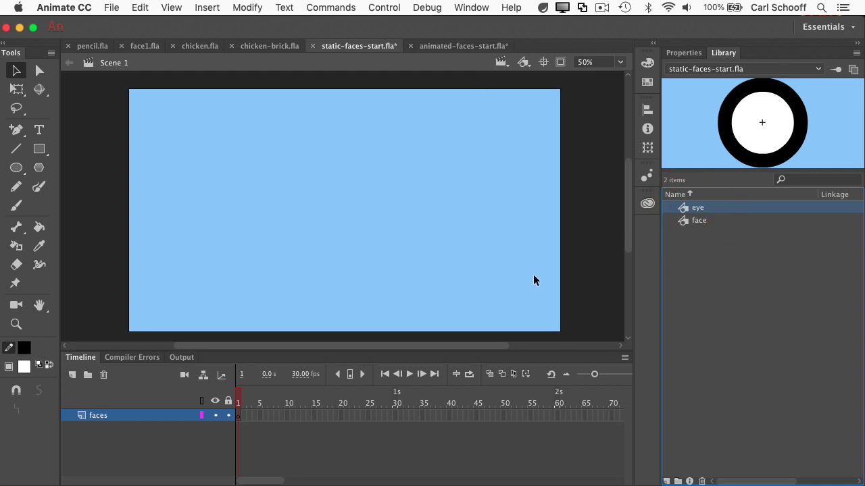
pyautogui.click(700, 221)
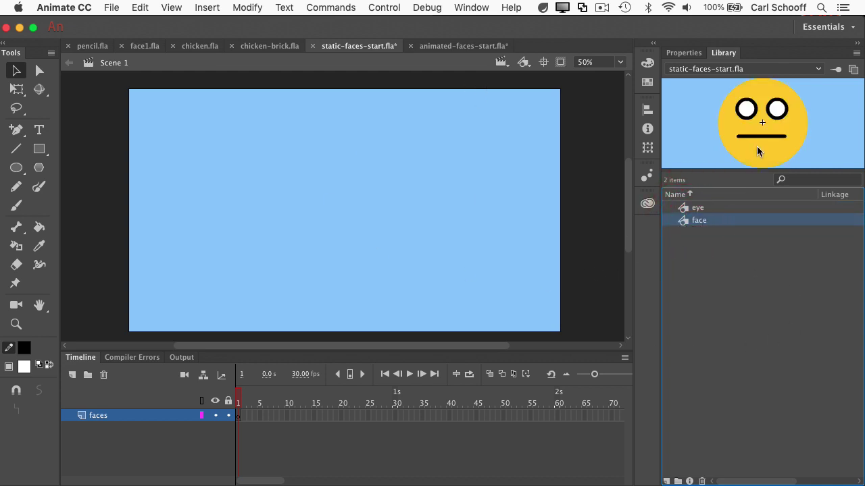
pyautogui.moveTo(756, 151); pyautogui.dragTo(206, 170)
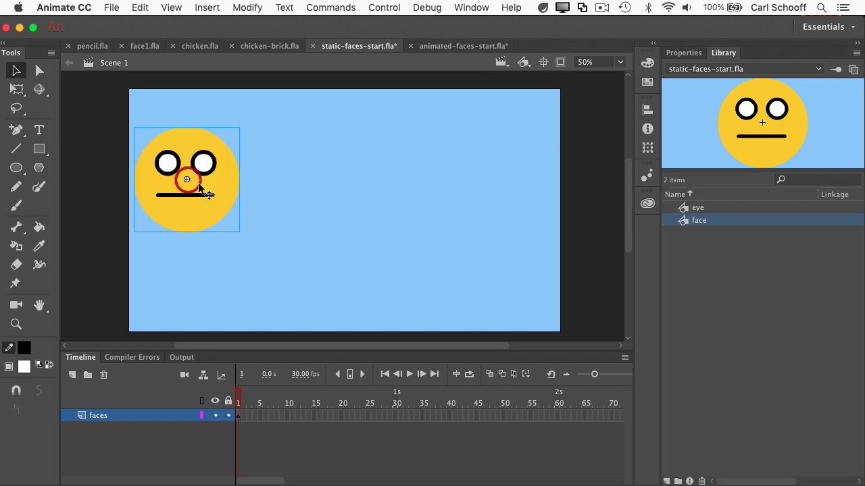
pyautogui.moveTo(772, 163); pyautogui.dragTo(316, 172)
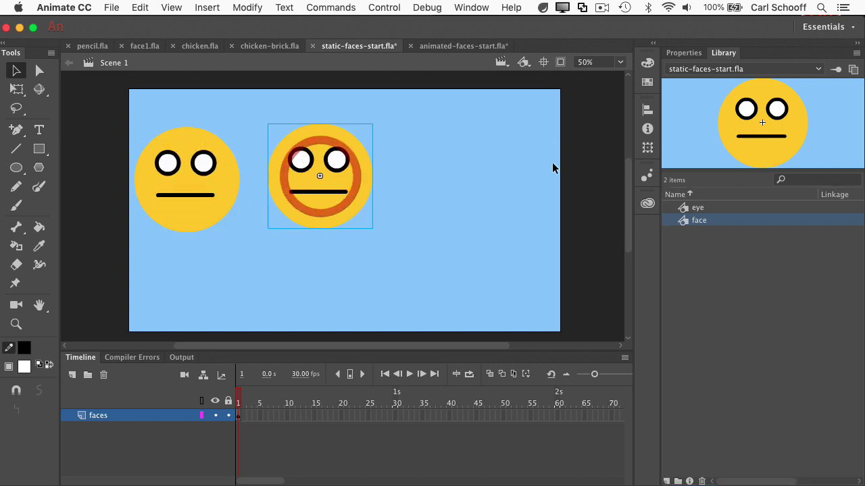
pyautogui.moveTo(762, 154); pyautogui.dragTo(492, 217)
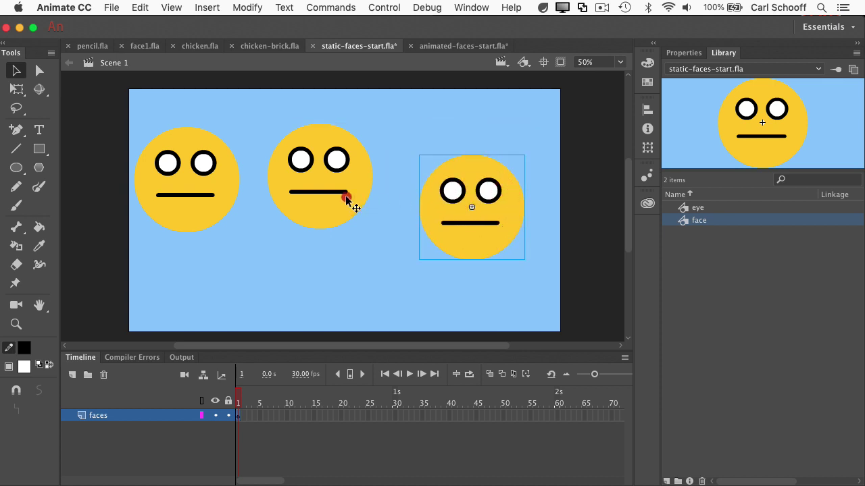
pyautogui.moveTo(347, 196); pyautogui.dragTo(359, 205)
# In Properties, compare the X/Y positions of the left, middle and right face instances
pyautogui.click(684, 52)
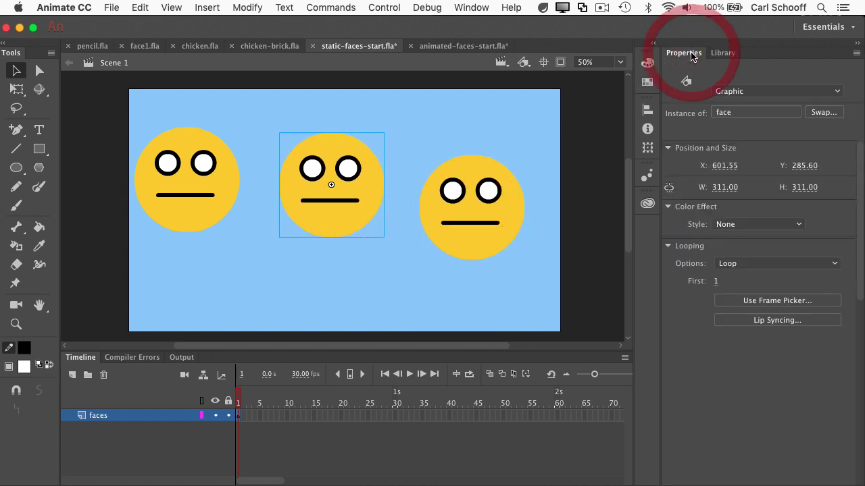
pyautogui.click(192, 140)
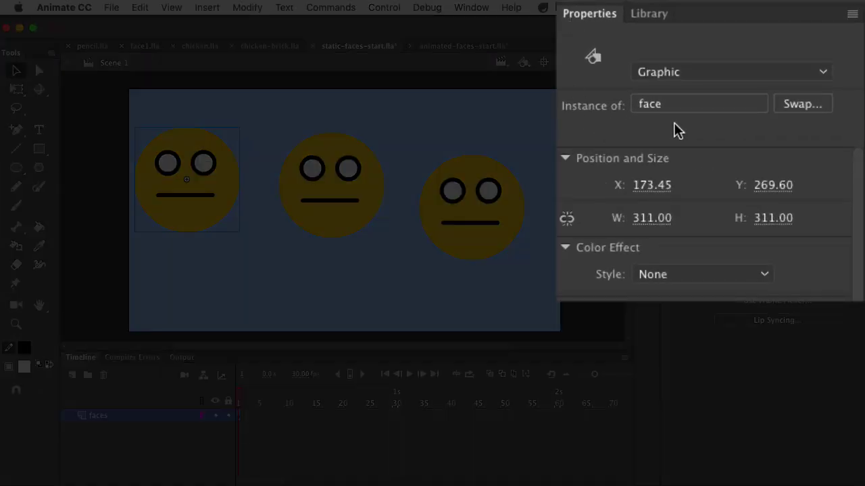
pyautogui.click(355, 190)
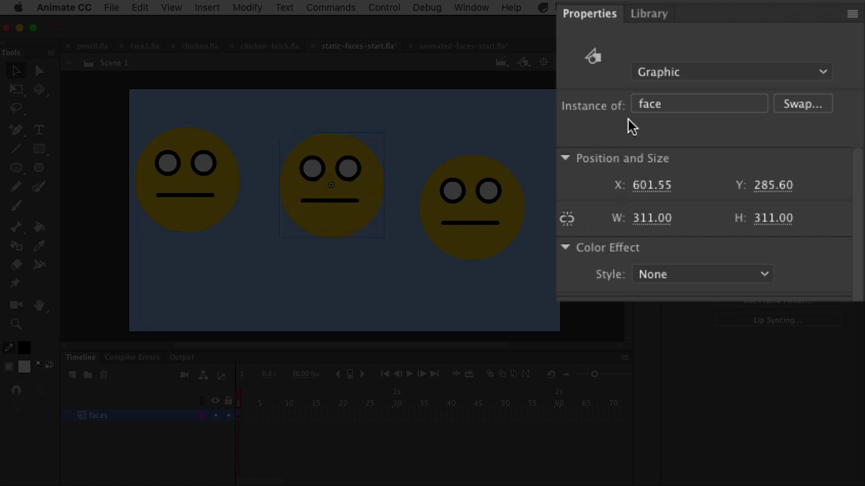
pyautogui.click(486, 208)
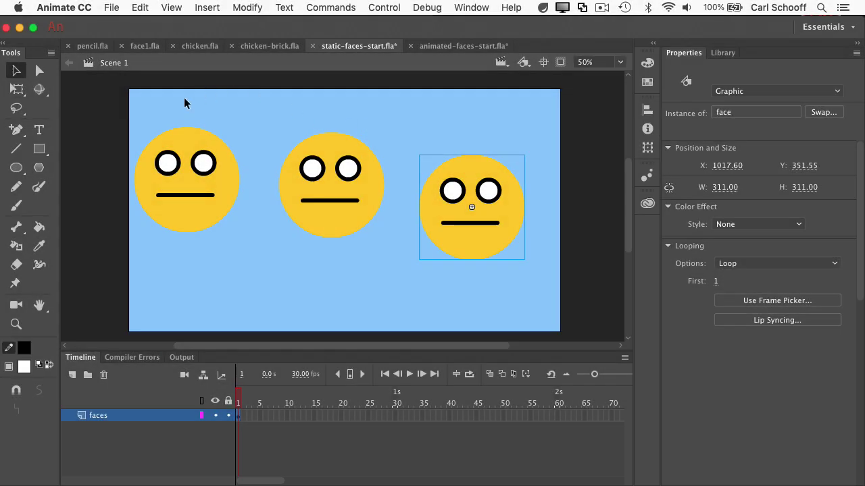
# With Free Transform, shrink the left face to about a third and rotate the middle face clockwise
pyautogui.click(179, 142)
pyautogui.click(16, 89)
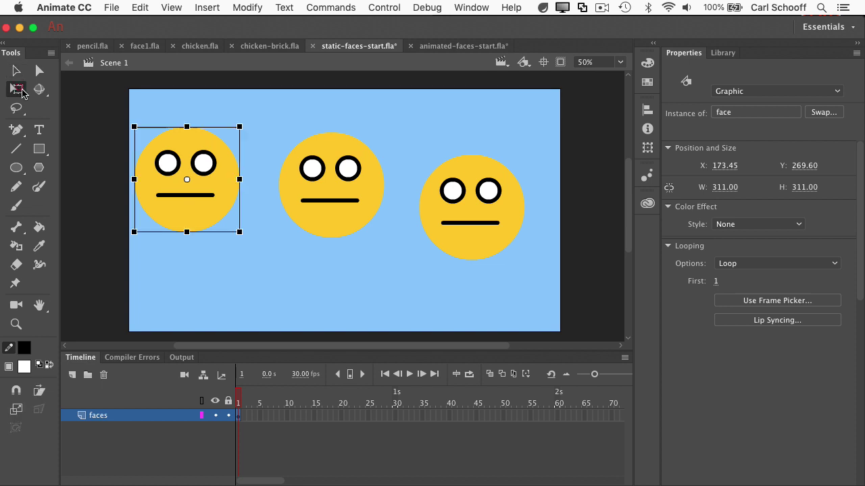
pyautogui.moveTo(233, 128); pyautogui.dragTo(204, 143)
pyautogui.click(331, 141)
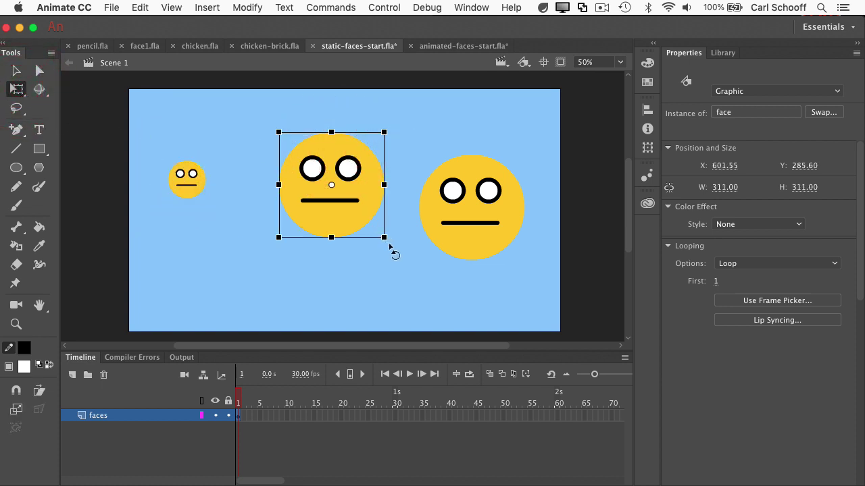
pyautogui.moveTo(392, 247); pyautogui.dragTo(353, 271)
# Give the right face an Alpha color effect of 41%
pyautogui.click(472, 241)
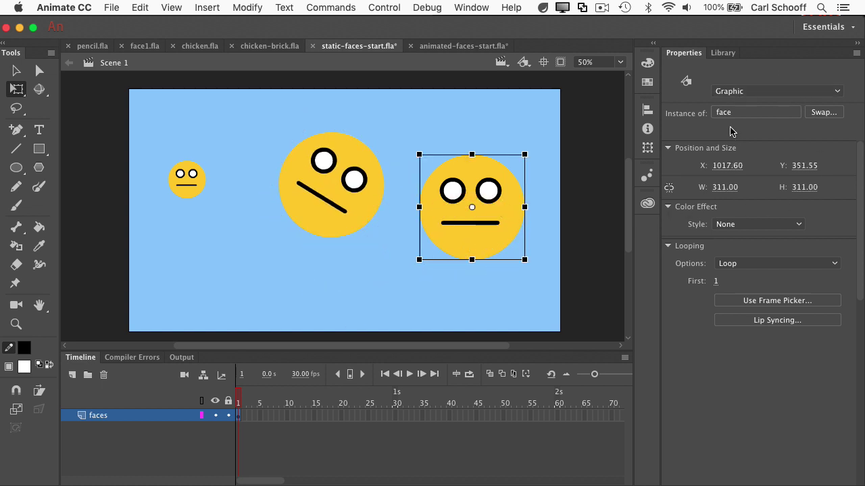
pyautogui.click(755, 225)
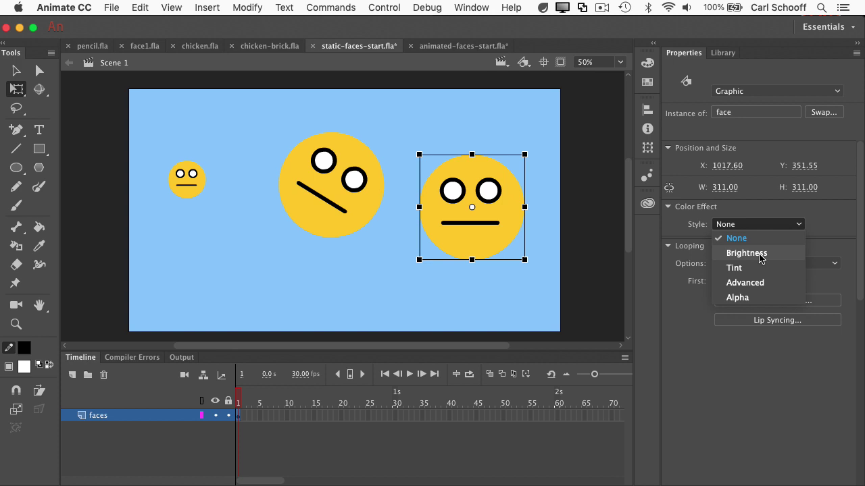
pyautogui.click(751, 298)
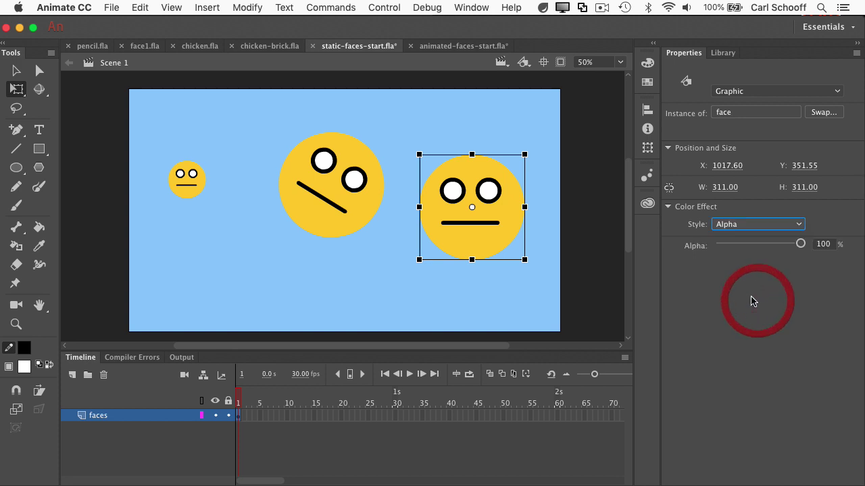
pyautogui.moveTo(801, 244); pyautogui.dragTo(752, 245)
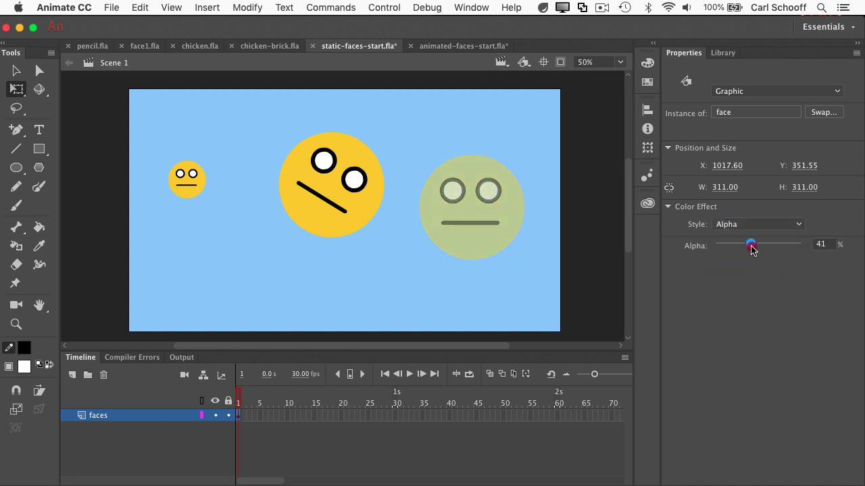
pyautogui.click(270, 269)
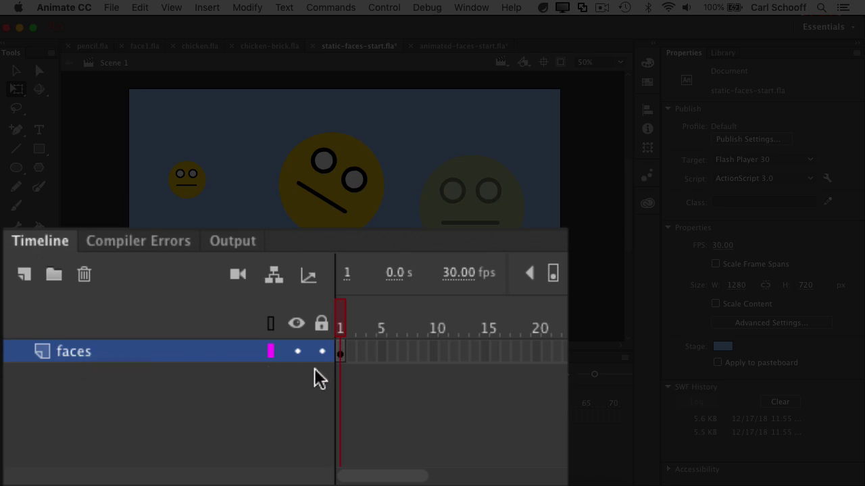
pyautogui.click(342, 357)
pyautogui.click(108, 116)
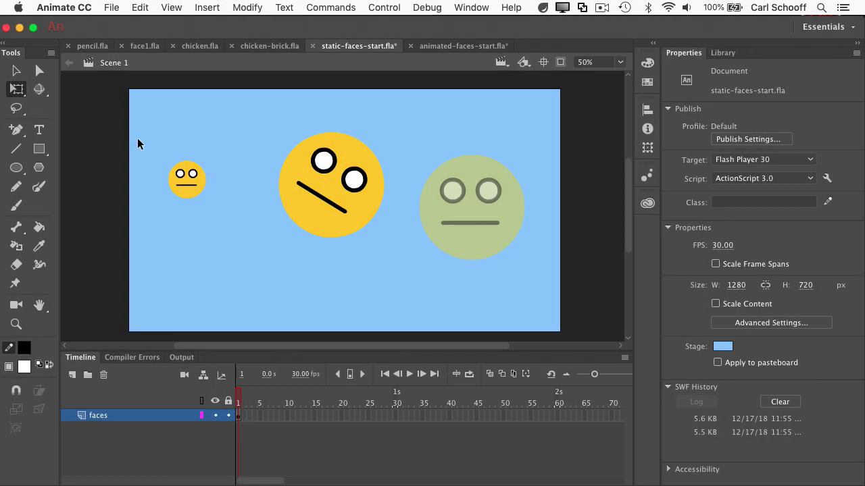
# Inside the face symbol, drag the middle of the straight mouth line down into a smile curve
pyautogui.doubleClick(356, 219)
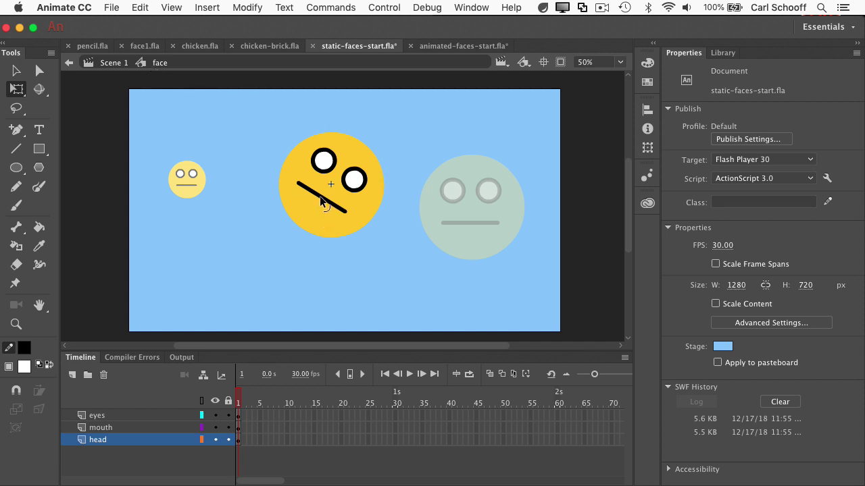
pyautogui.moveTo(321, 201)
pyautogui.mouseDown()
pyautogui.moveTo(317, 216)
pyautogui.moveTo(330, 193)
pyautogui.moveTo(315, 215)
pyautogui.mouseUp()
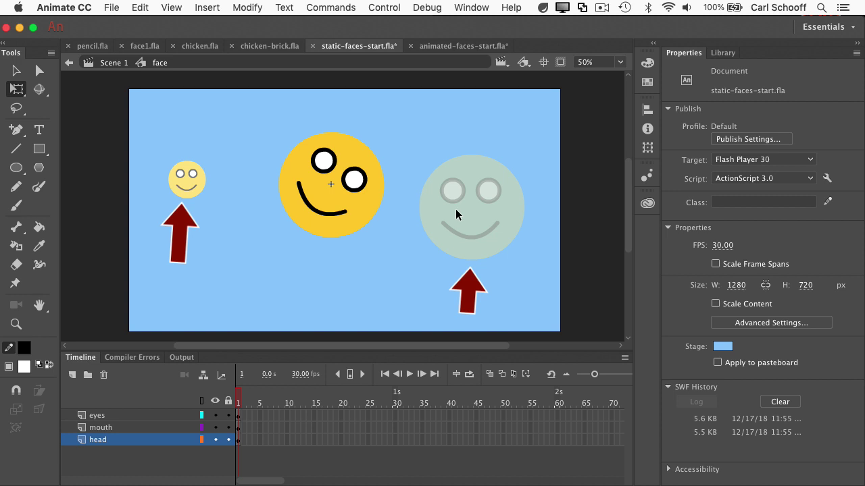
# Back in Scene 1, select the small, big and faded faces in turn to inspect them
pyautogui.click(114, 63)
pyautogui.click(217, 261)
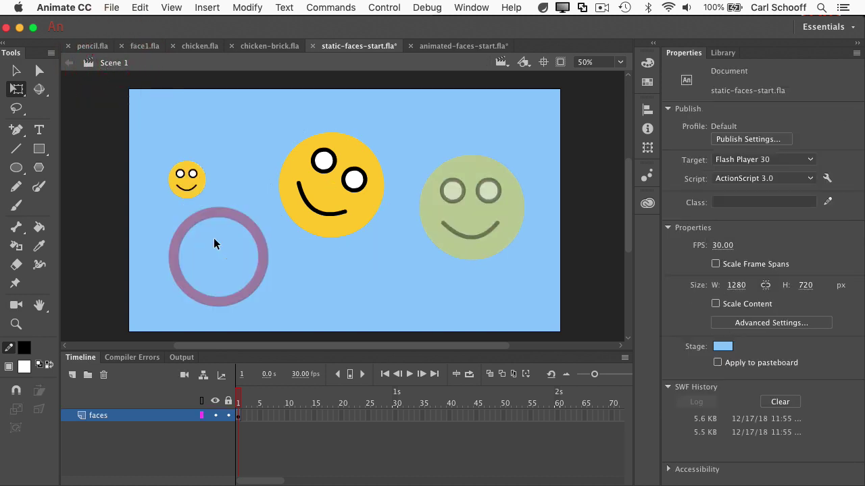
pyautogui.click(187, 191)
pyautogui.click(352, 214)
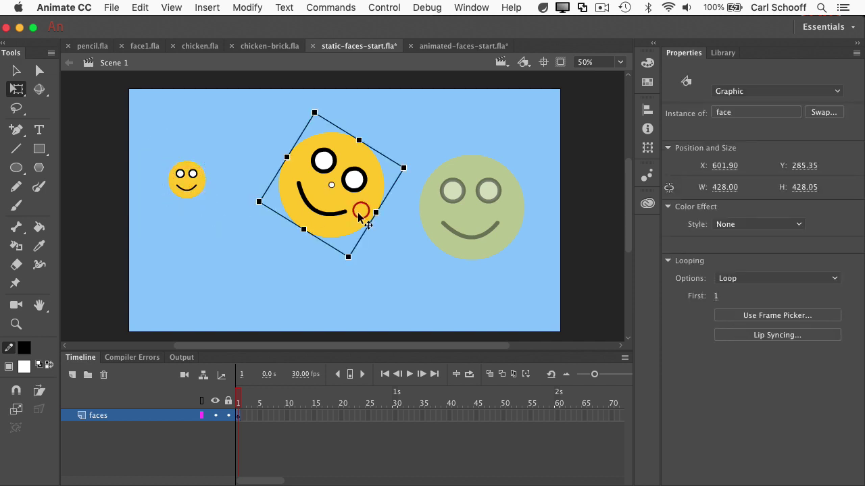
pyautogui.click(487, 217)
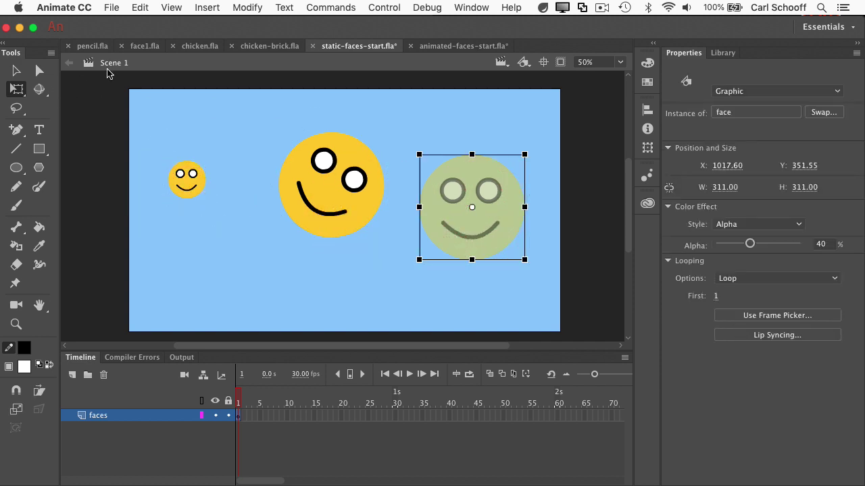
pyautogui.click(338, 275)
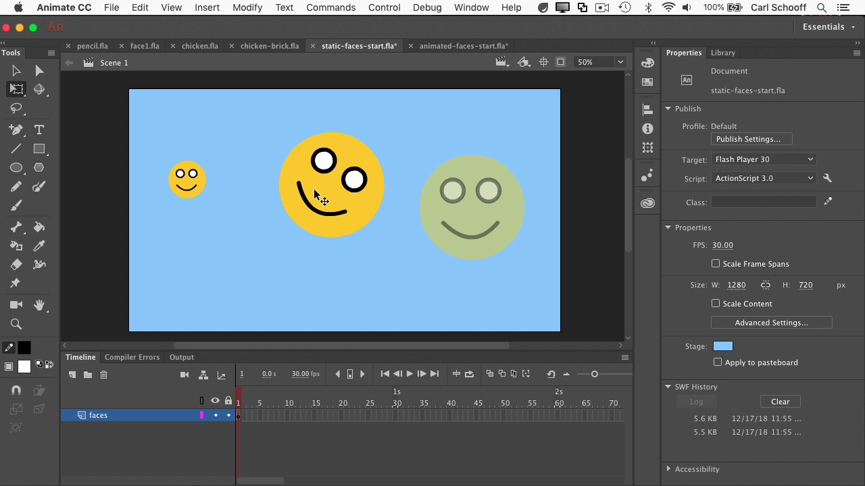
# Fill the face symbol's head with pink #FF66CC and return to Scene 1
pyautogui.doubleClick(199, 186)
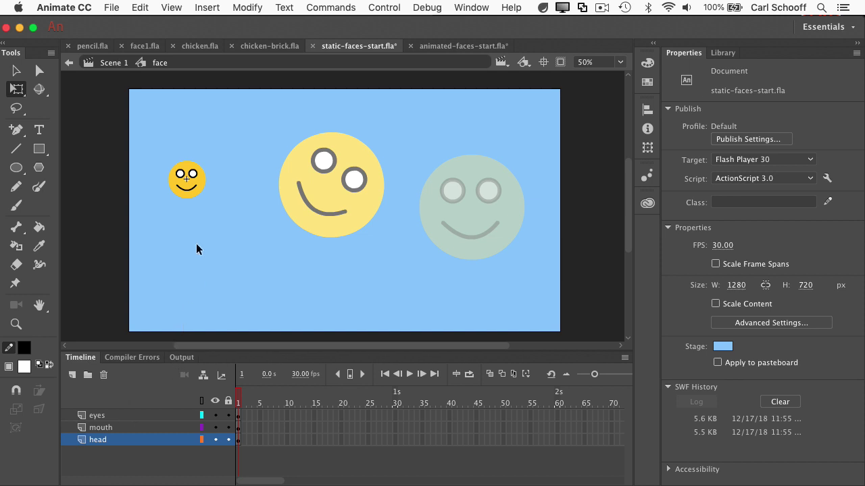
pyautogui.click(200, 184)
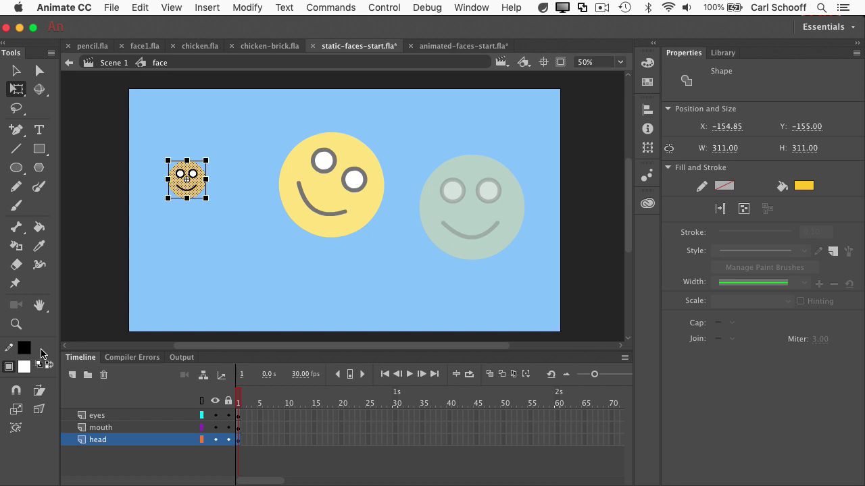
pyautogui.click(27, 368)
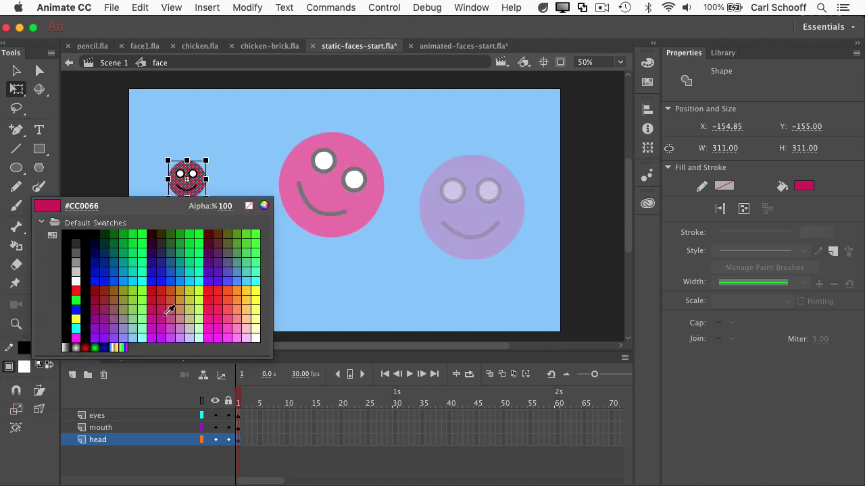
pyautogui.click(231, 319)
pyautogui.click(234, 288)
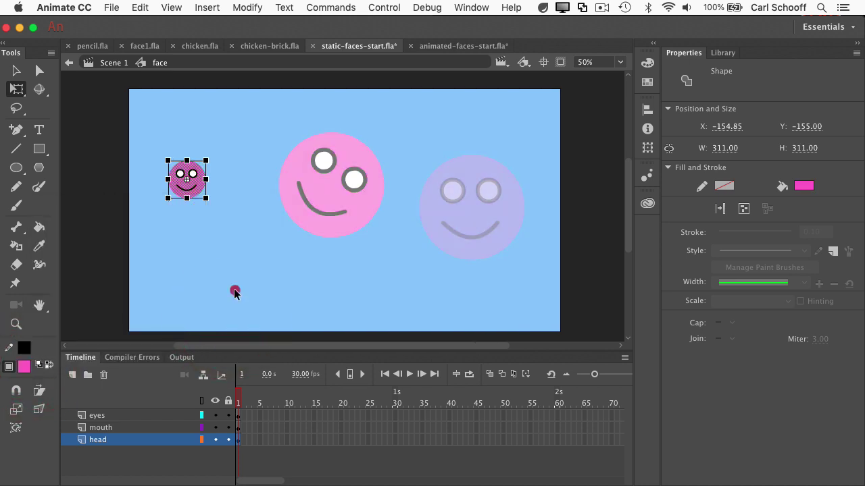
pyautogui.click(106, 62)
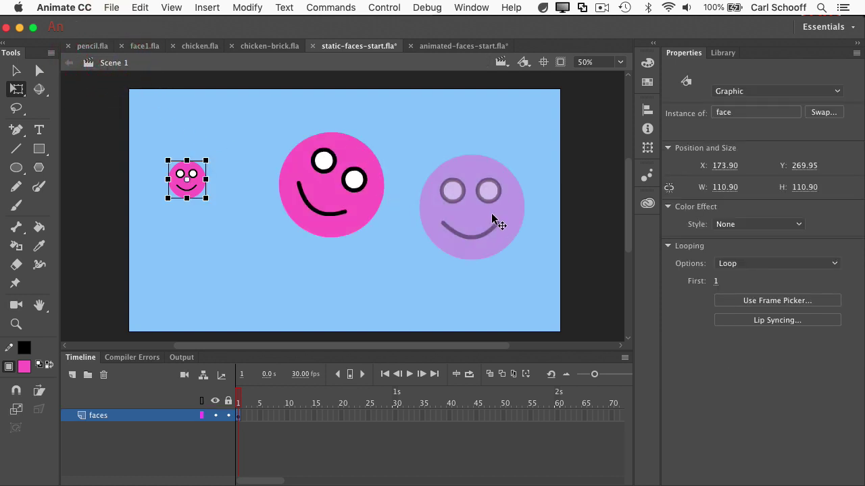
# Show the Library and open the face symbol from it for editing
pyautogui.click(723, 53)
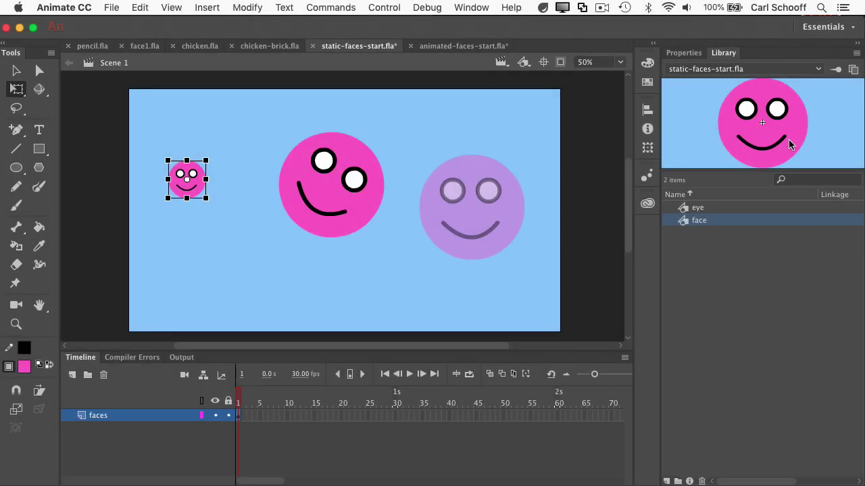
pyautogui.click(769, 237)
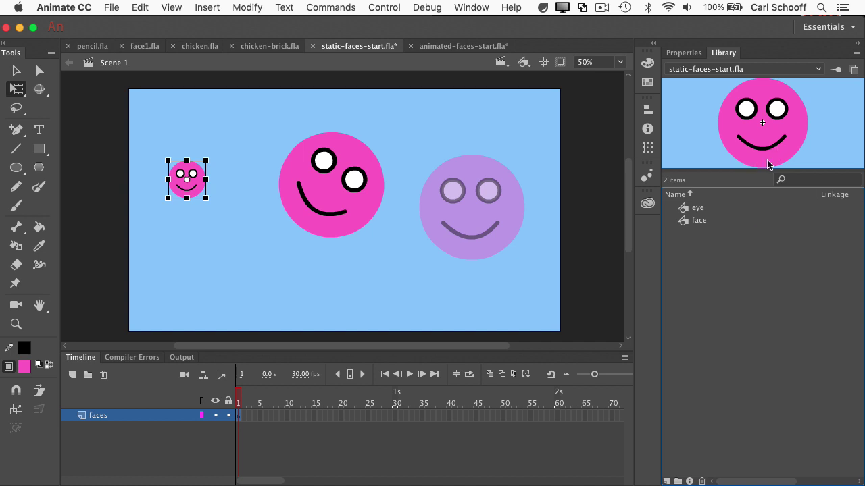
pyautogui.doubleClick(683, 222)
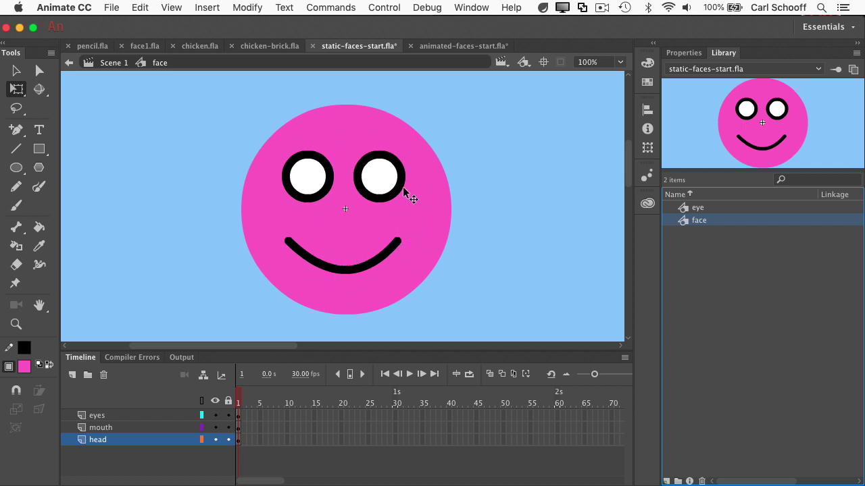
# Fill the head with tan #FFCC66, deselect it, and go back to Scene 1
pyautogui.click(428, 221)
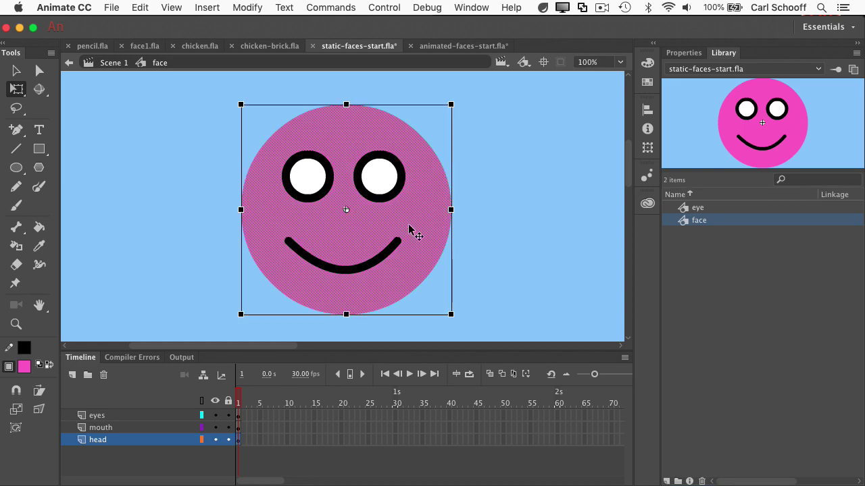
pyautogui.click(25, 367)
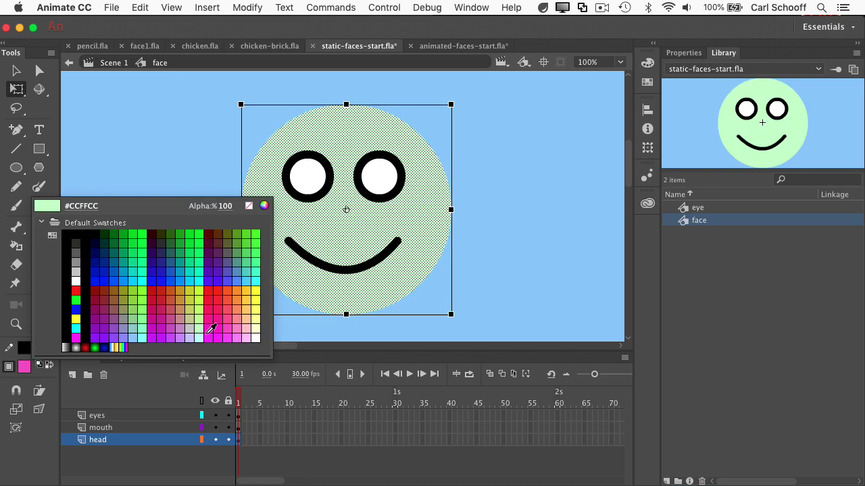
pyautogui.click(251, 303)
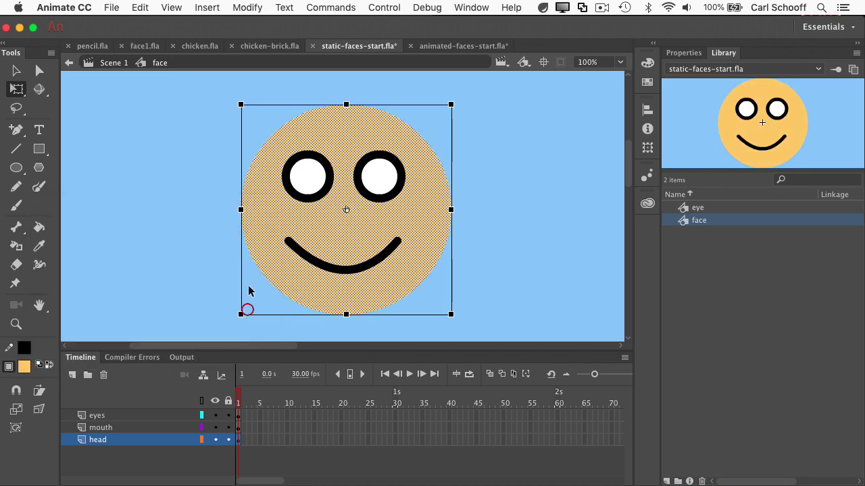
pyautogui.click(216, 212)
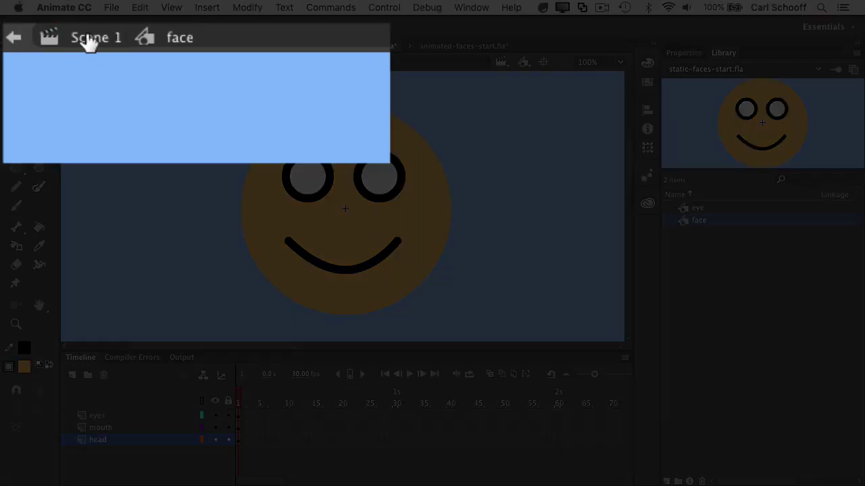
pyautogui.click(111, 62)
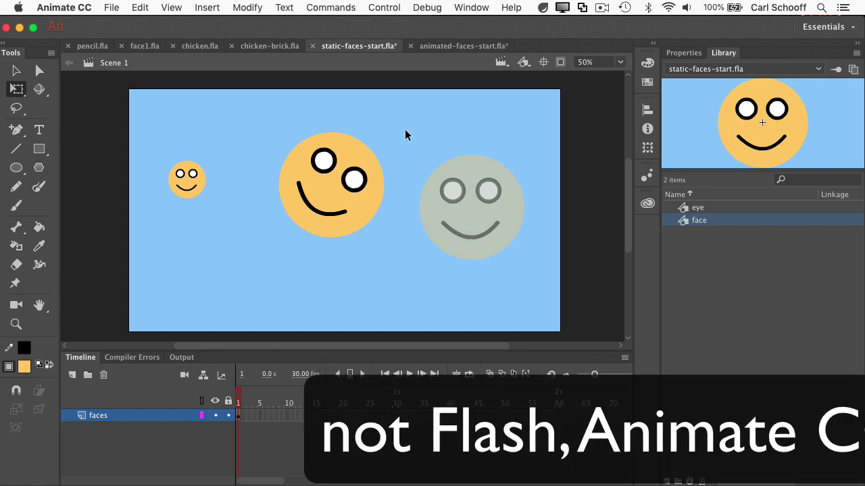
# Open the big face symbol for editing, briefly returning to Scene 1 before reopening it
pyautogui.doubleClick(353, 218)
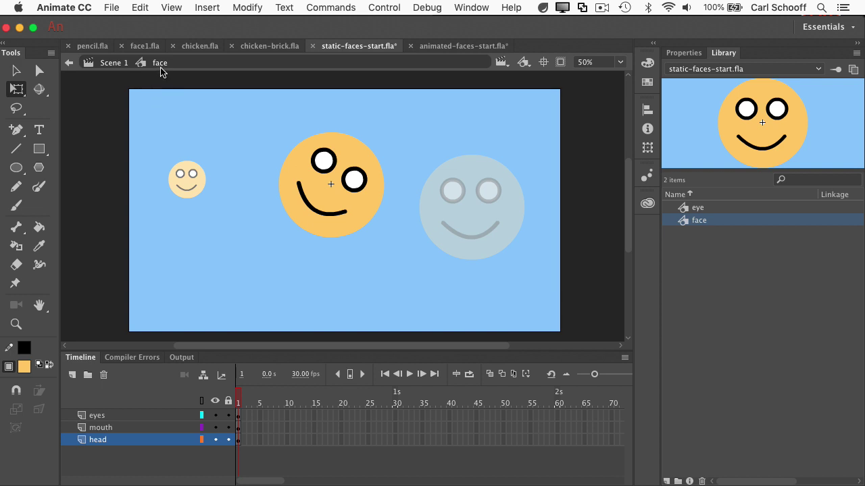
pyautogui.click(112, 63)
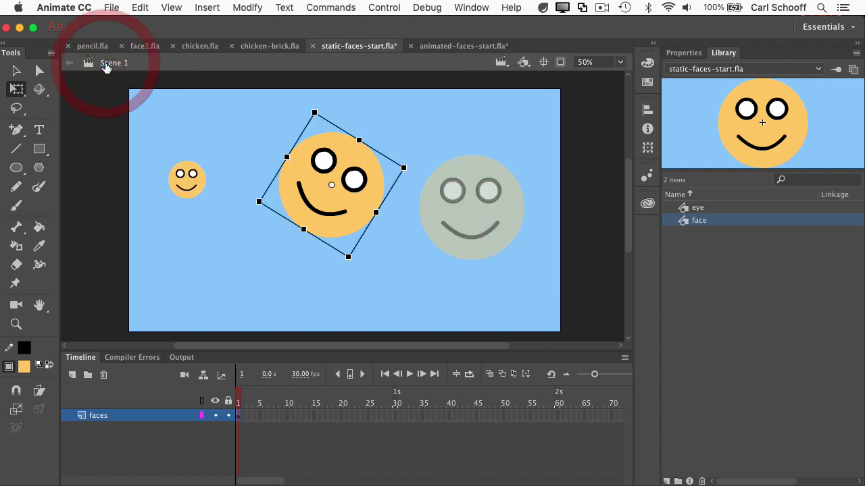
pyautogui.click(105, 100)
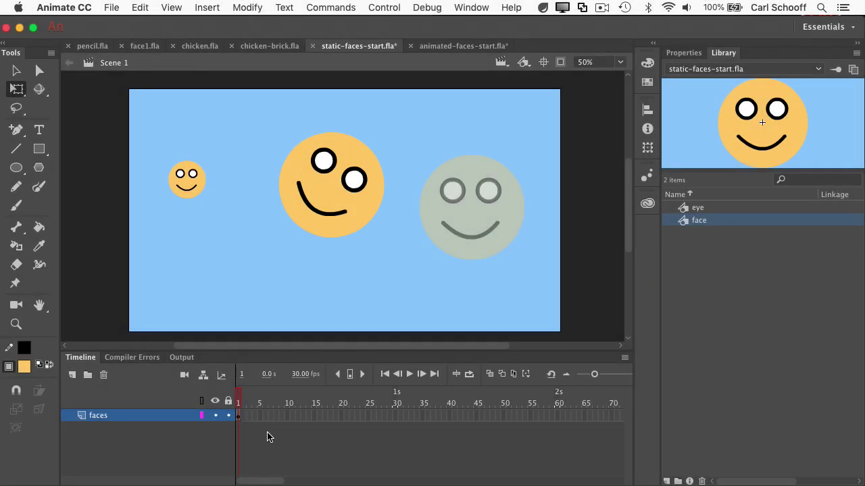
pyautogui.click(351, 228)
pyautogui.doubleClick(351, 229)
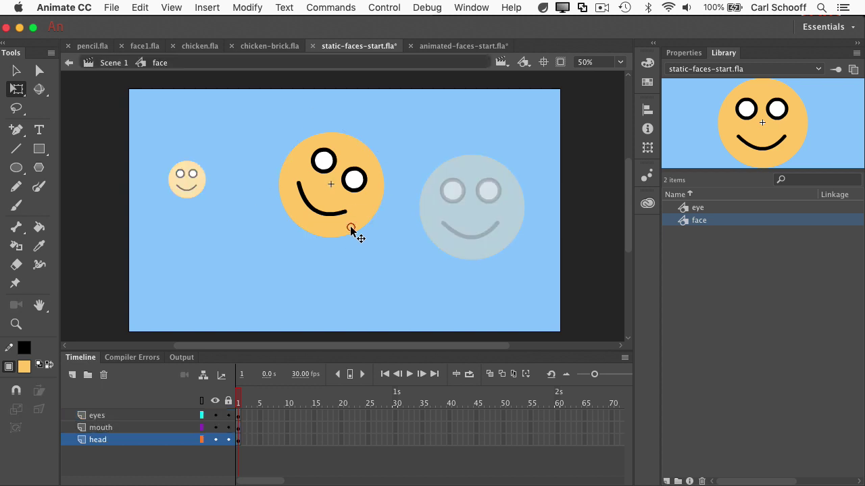
# Select the eyes layer and each eye to view their positions in Properties, then the Selection tool
pyautogui.click(132, 416)
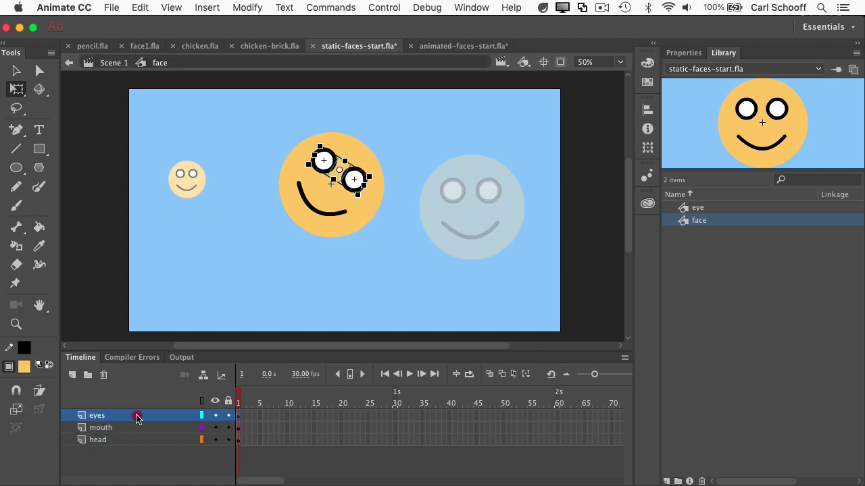
pyautogui.click(345, 295)
pyautogui.click(352, 188)
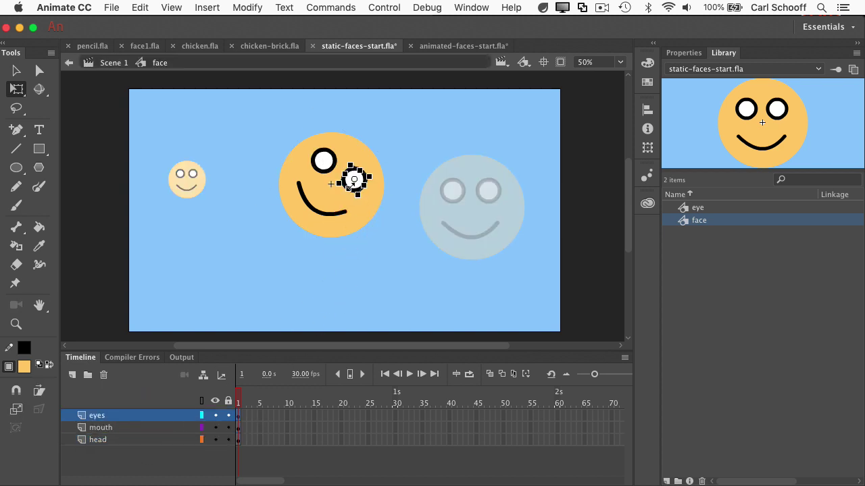
pyautogui.click(683, 53)
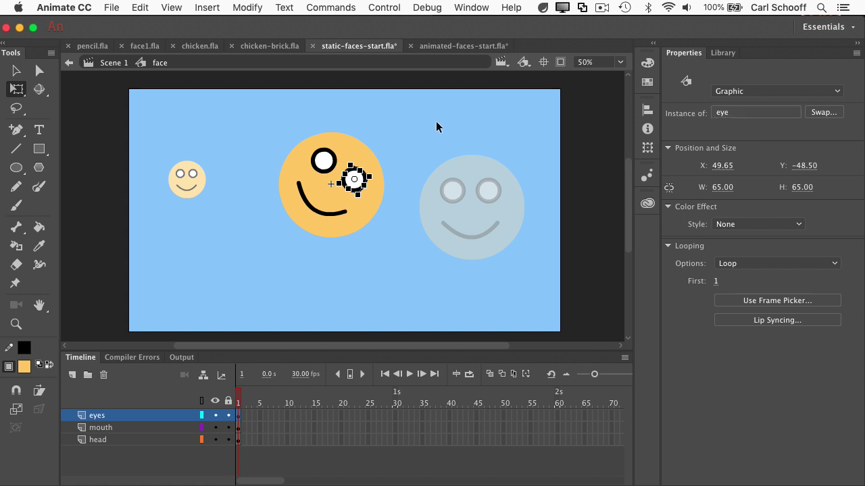
pyautogui.click(317, 167)
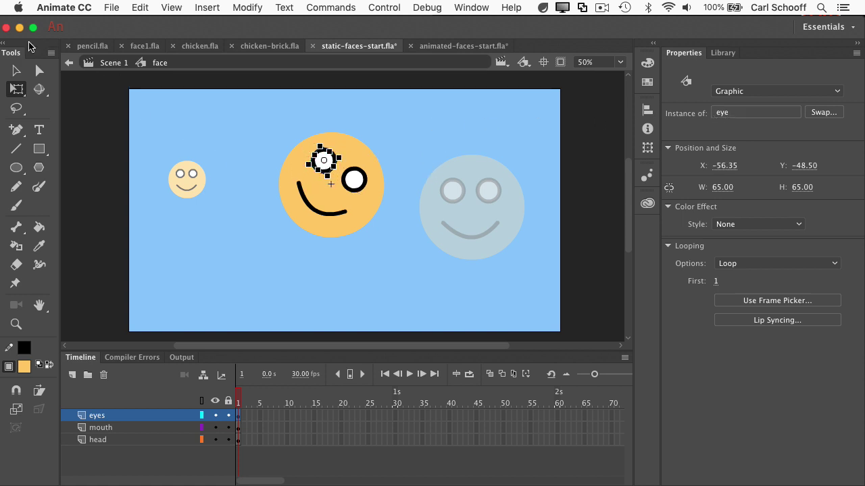
pyautogui.press('v')
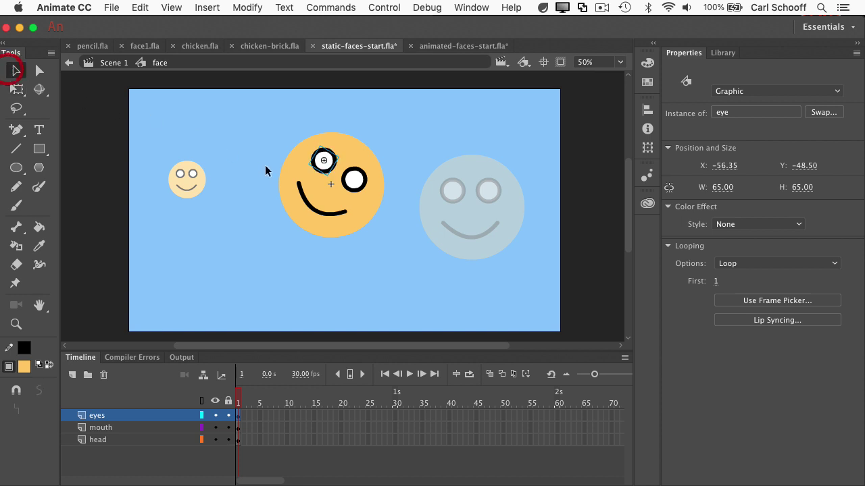
# In the eye symbol, draw a small black oval pupil with no stroke at its centre
pyautogui.doubleClick(363, 184)
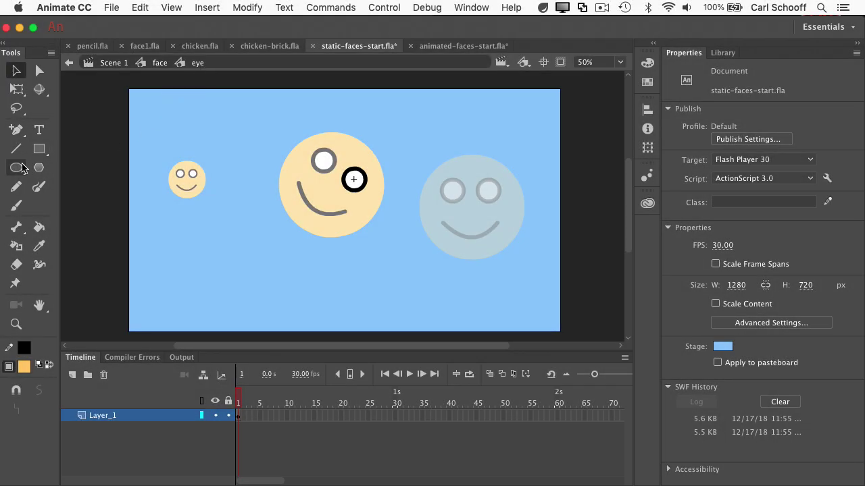
pyautogui.click(16, 168)
pyautogui.click(25, 368)
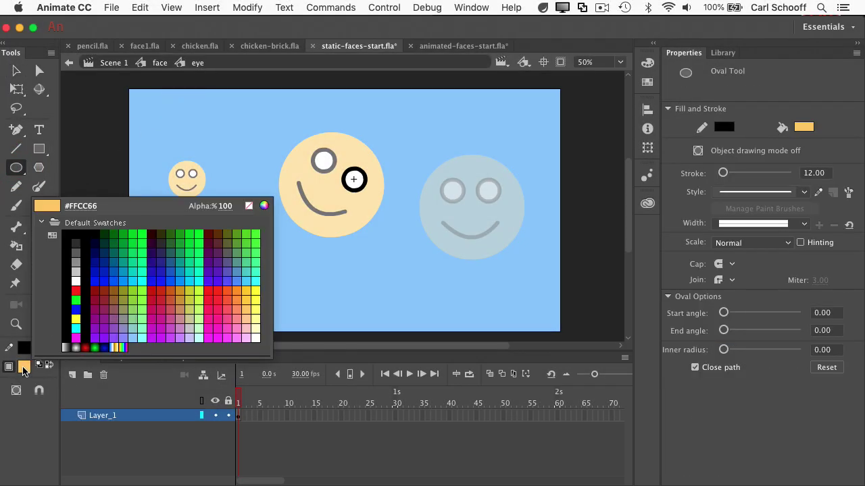
pyautogui.click(67, 308)
pyautogui.click(27, 349)
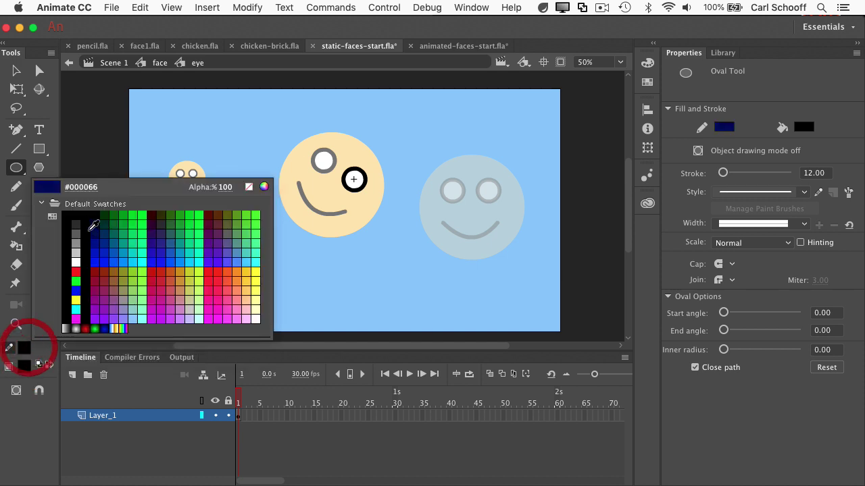
pyautogui.click(248, 187)
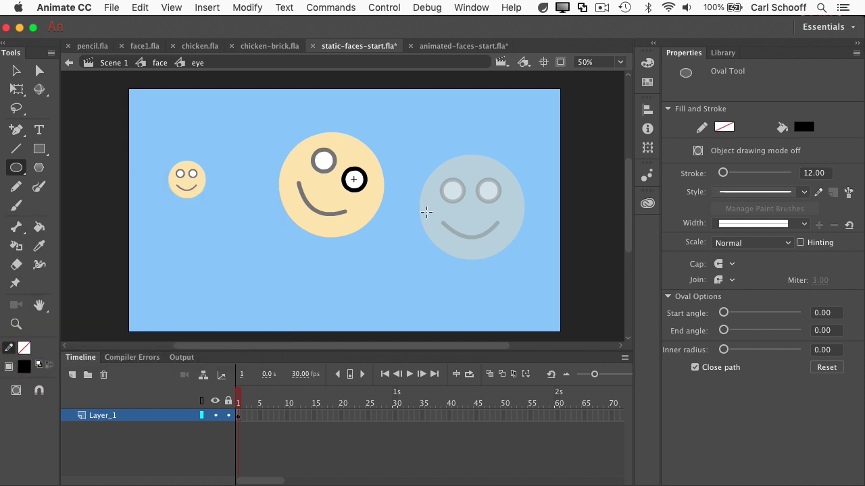
pyautogui.press('super+equal')
pyautogui.press('super+equal')
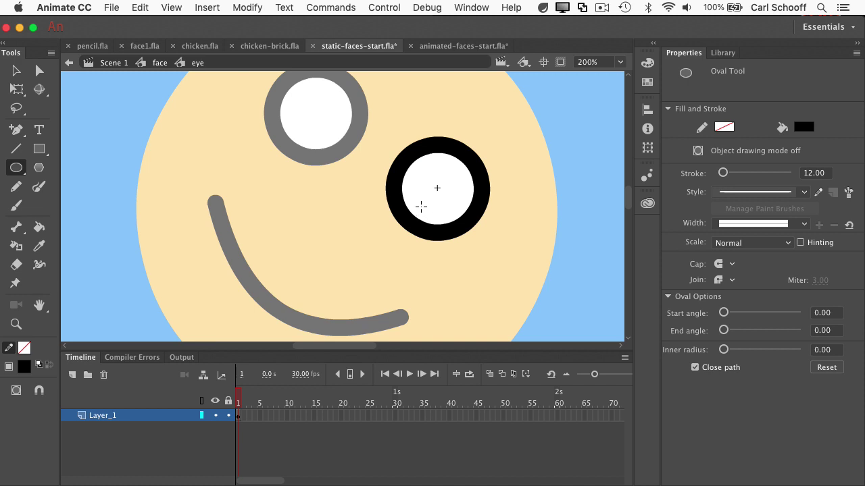
pyautogui.moveTo(424, 176); pyautogui.dragTo(448, 201)
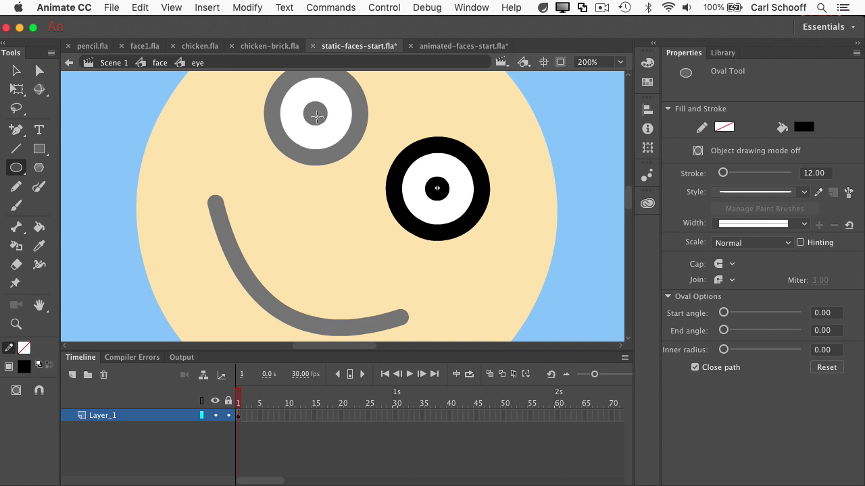
# Step out through face to Scene 1, zoom back out, and deselect everything on stage
pyautogui.click(160, 63)
pyautogui.click(109, 63)
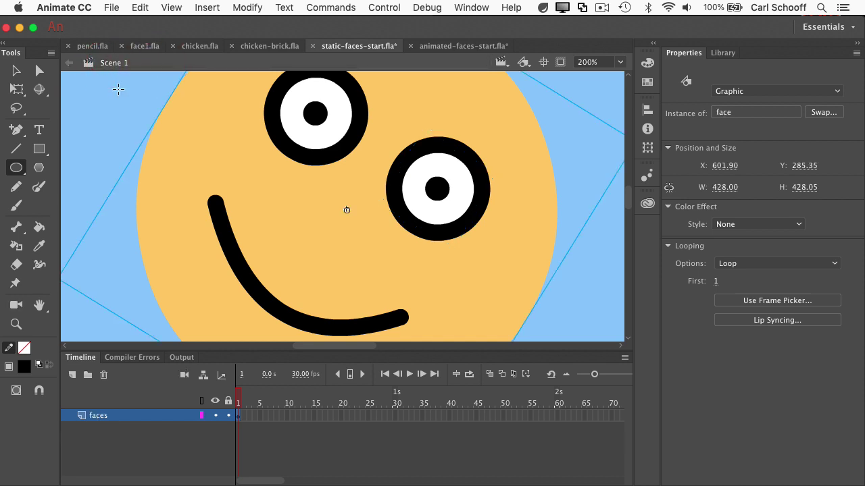
pyautogui.press('super+minus')
pyautogui.press('super+minus')
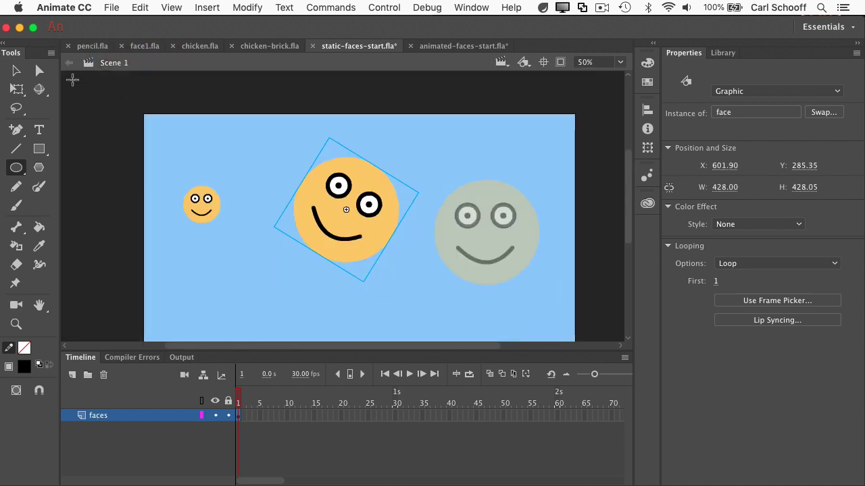
pyautogui.press('v')
pyautogui.click(203, 157)
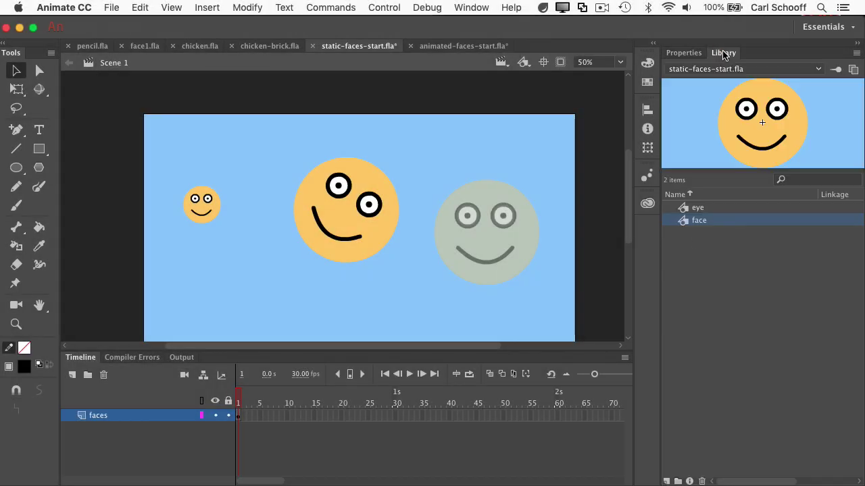
# Place another face at the stage's lower left and duplicate it as a new symbol named 'face pink'
pyautogui.moveTo(288, 233); pyautogui.dragTo(213, 281)
pyautogui.click(282, 268)
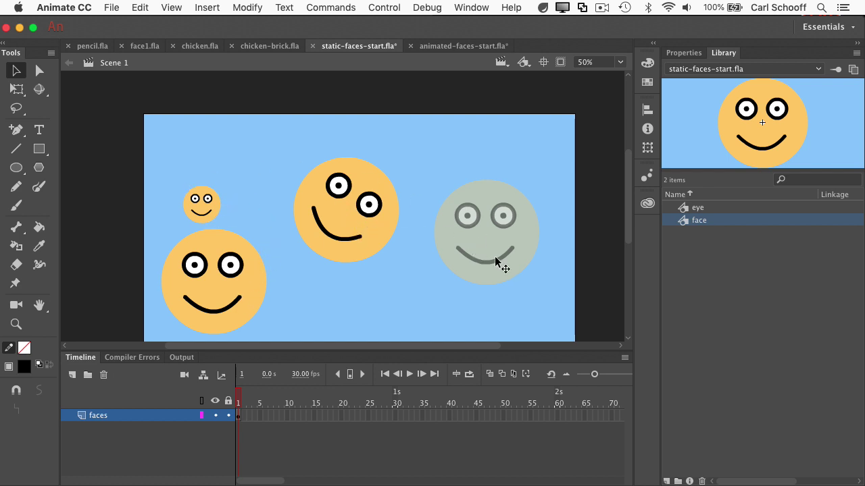
pyautogui.rightClick(251, 274)
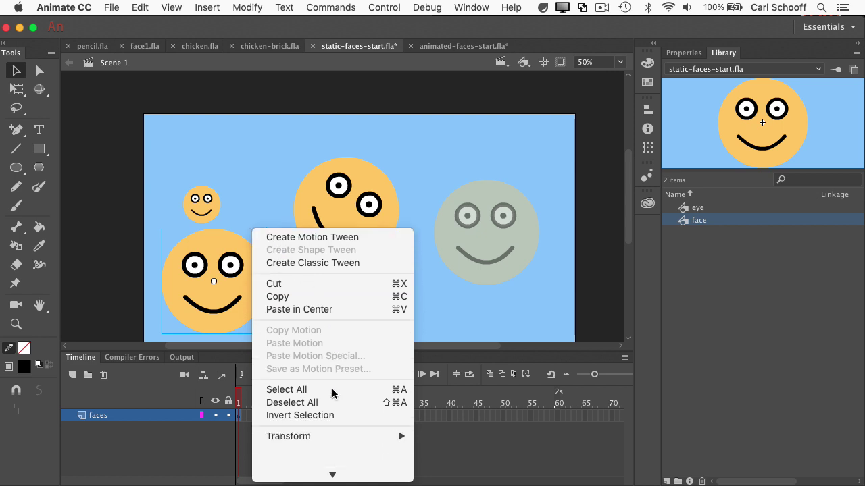
pyautogui.scroll(-5, 333, 395)
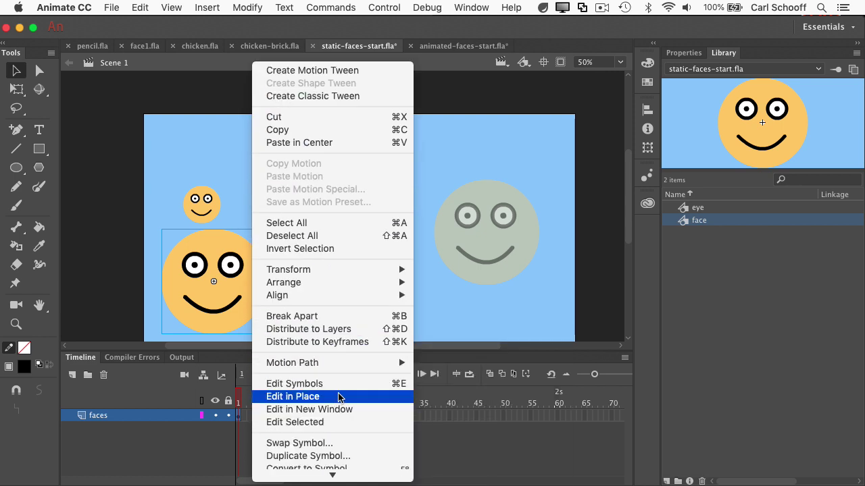
pyautogui.scroll(-2, 341, 403)
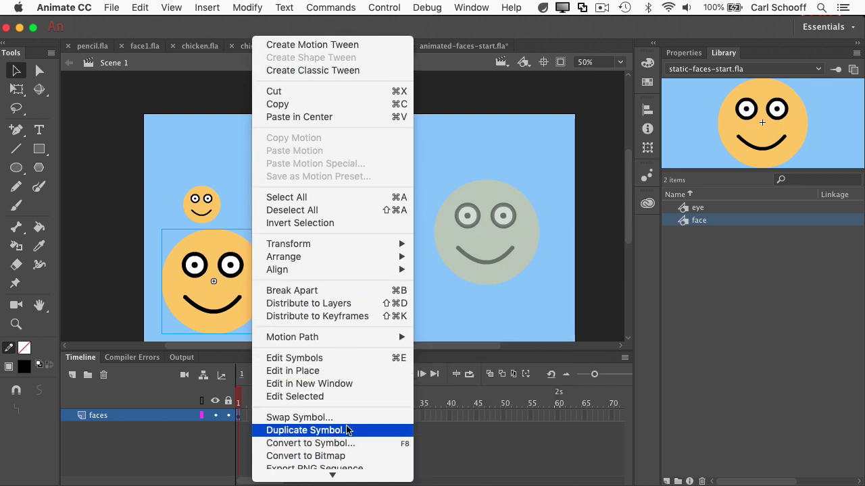
pyautogui.click(348, 430)
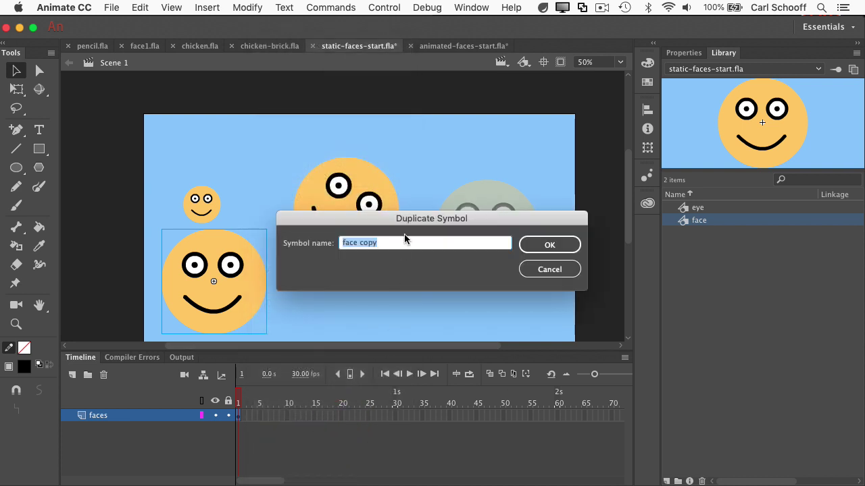
pyautogui.write('fac')
pyautogui.press('Return')
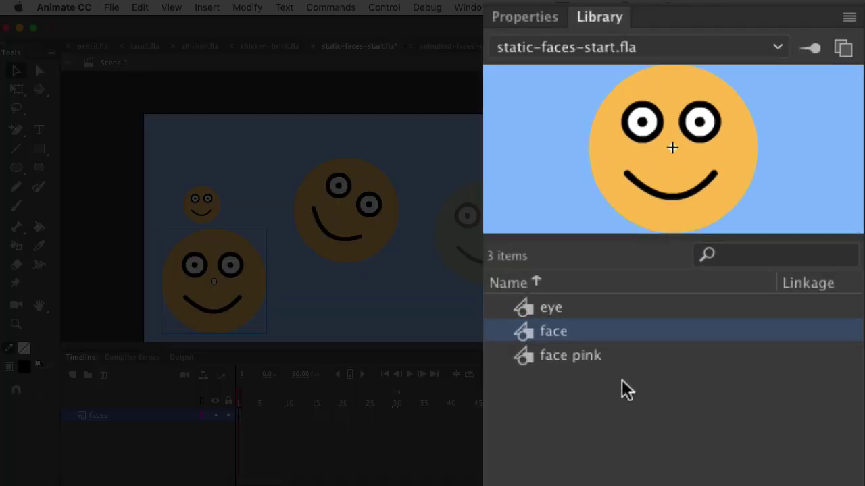
# Check the face and face pink symbols in the library
pyautogui.click(588, 361)
pyautogui.click(577, 332)
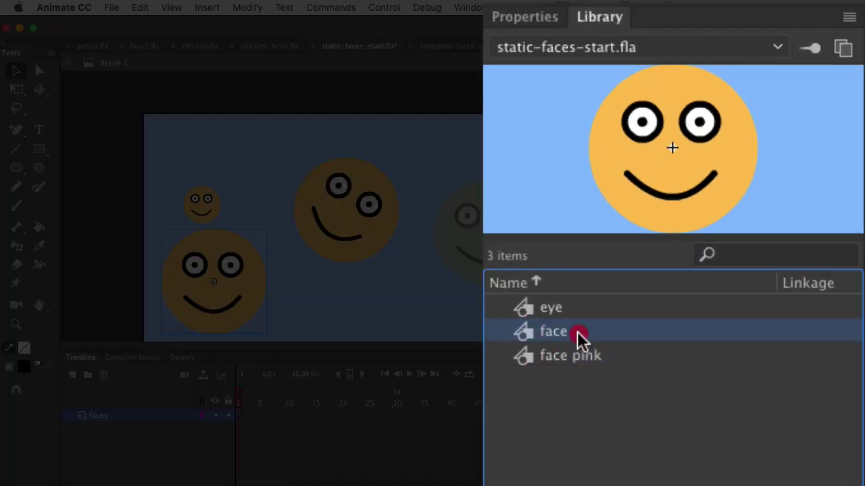
pyautogui.click(581, 358)
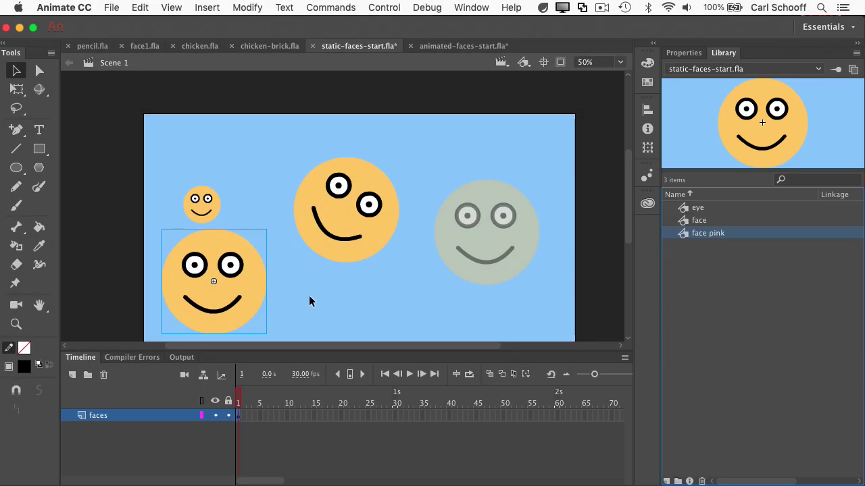
# Inside the face pink symbol, fill the head with pink, then return to Scene 1
pyautogui.doubleClick(248, 290)
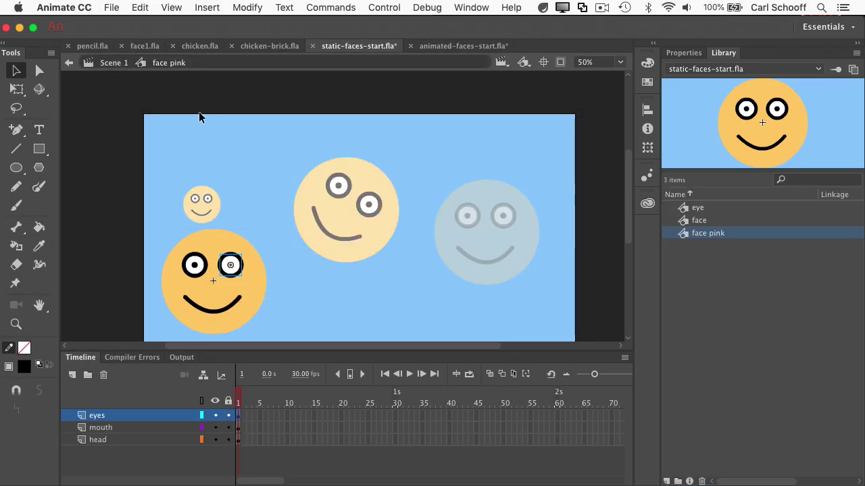
pyautogui.click(256, 293)
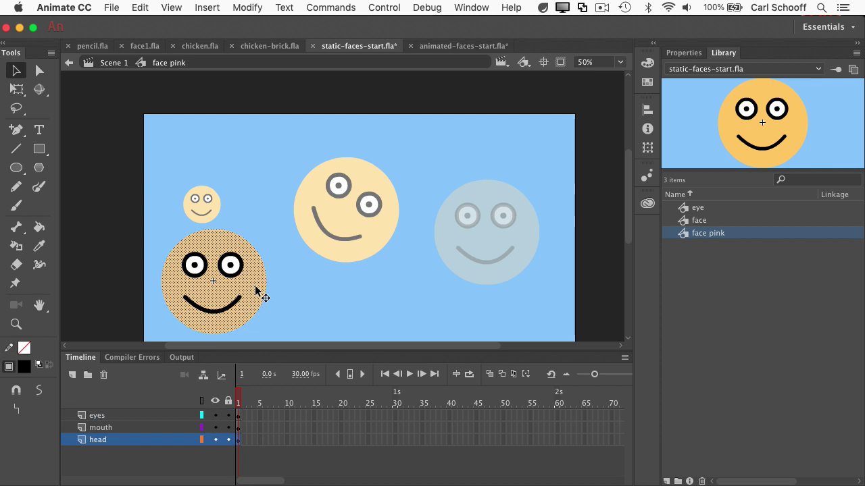
pyautogui.click(27, 369)
pyautogui.click(239, 335)
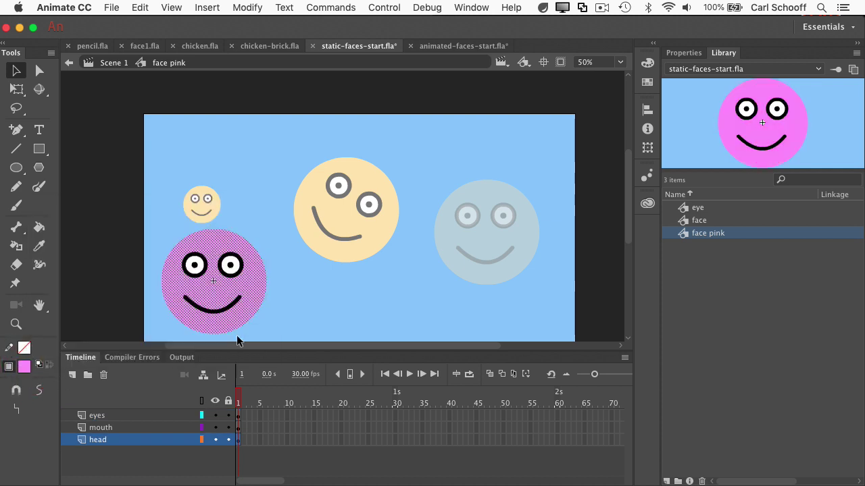
pyautogui.click(366, 294)
pyautogui.click(109, 63)
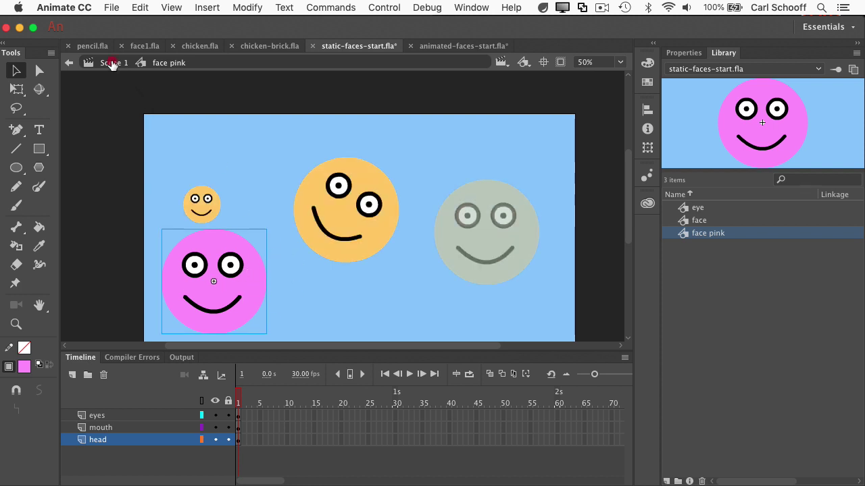
pyautogui.click(191, 140)
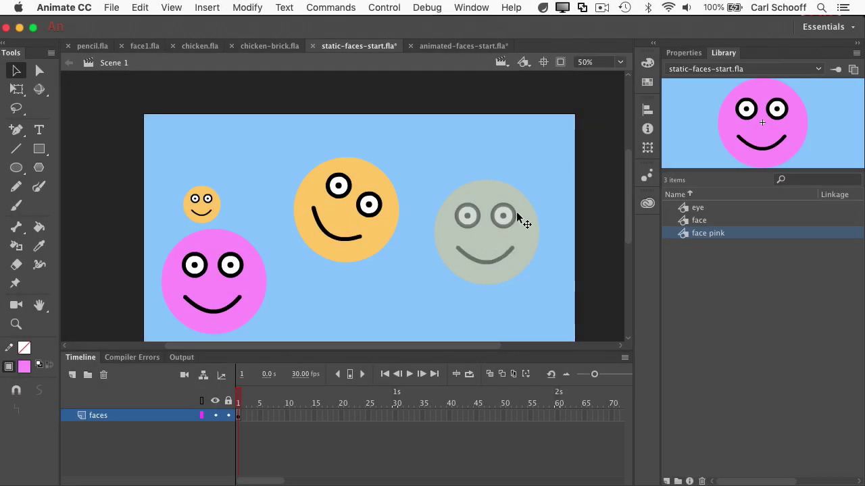
# In animated-faces-start.fla, preview the face sliding to stage centre and show its instance properties
pyautogui.click(460, 47)
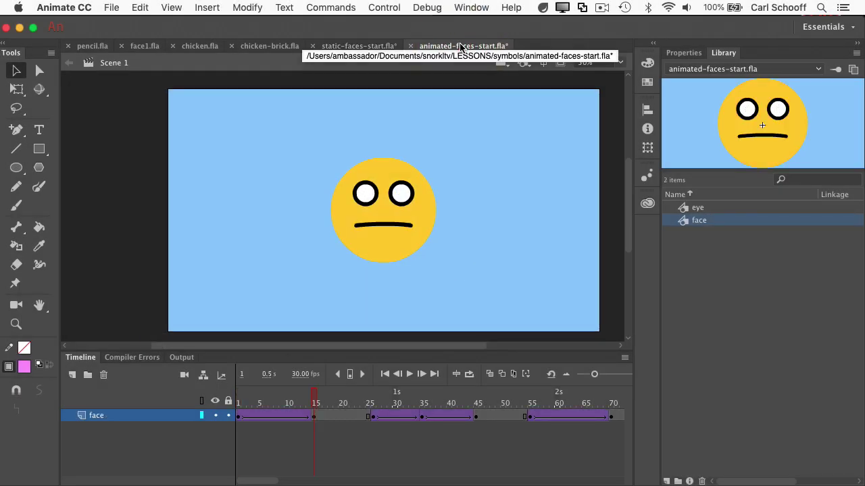
pyautogui.moveTo(317, 403); pyautogui.dragTo(236, 403)
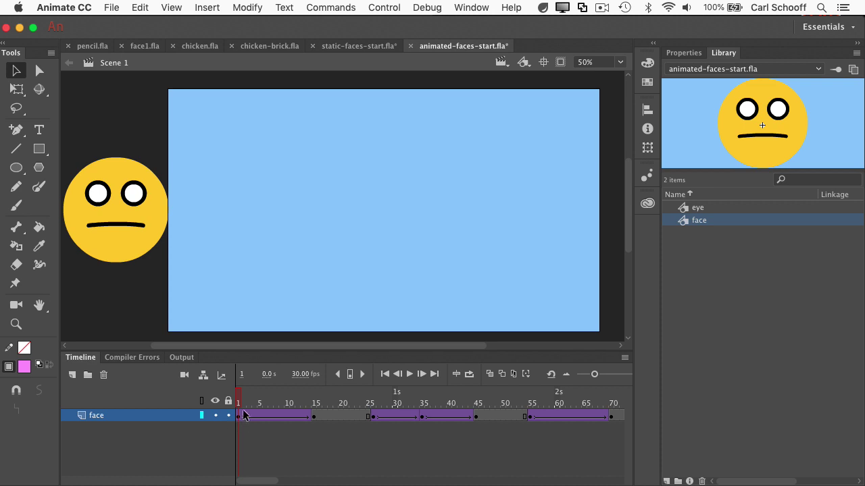
pyautogui.moveTo(237, 401)
pyautogui.mouseDown()
pyautogui.moveTo(608, 396)
pyautogui.moveTo(238, 393)
pyautogui.mouseUp()
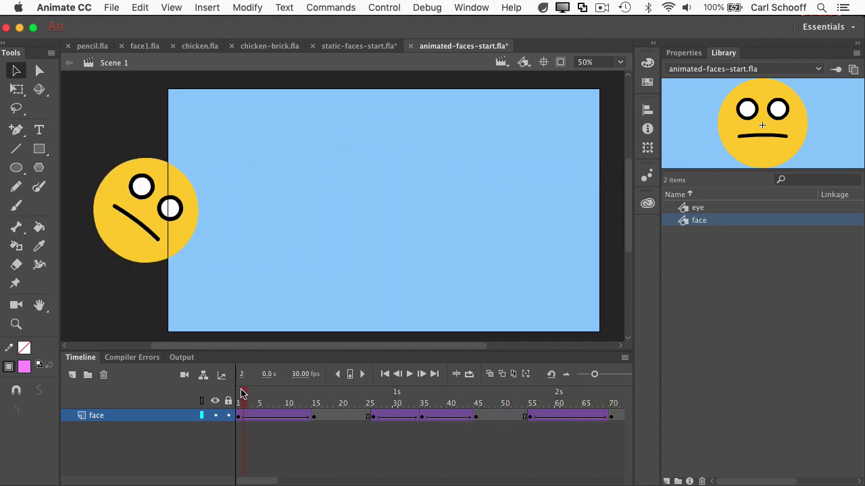
pyautogui.click(136, 253)
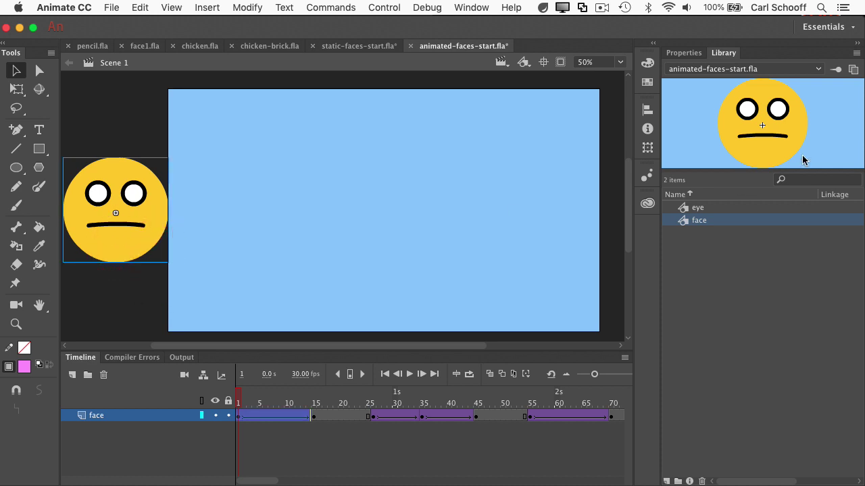
pyautogui.click(687, 52)
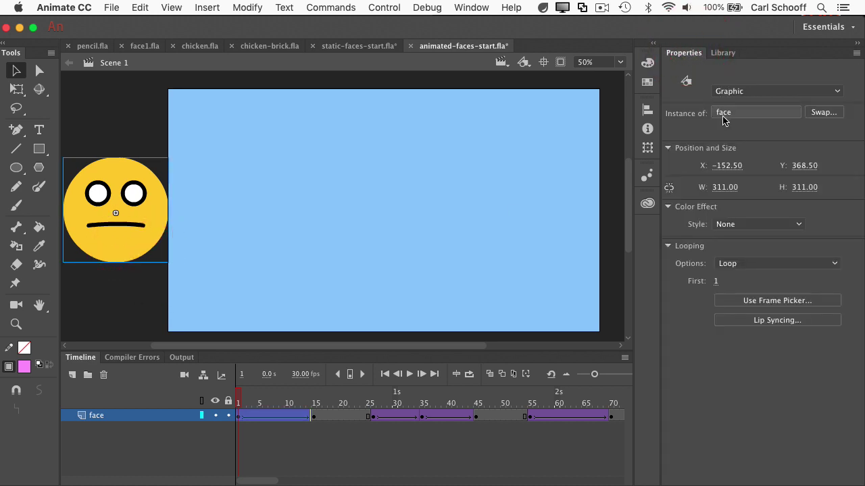
# Move the playhead from frame 15 to frame 26 and select the face instance there
pyautogui.click(316, 419)
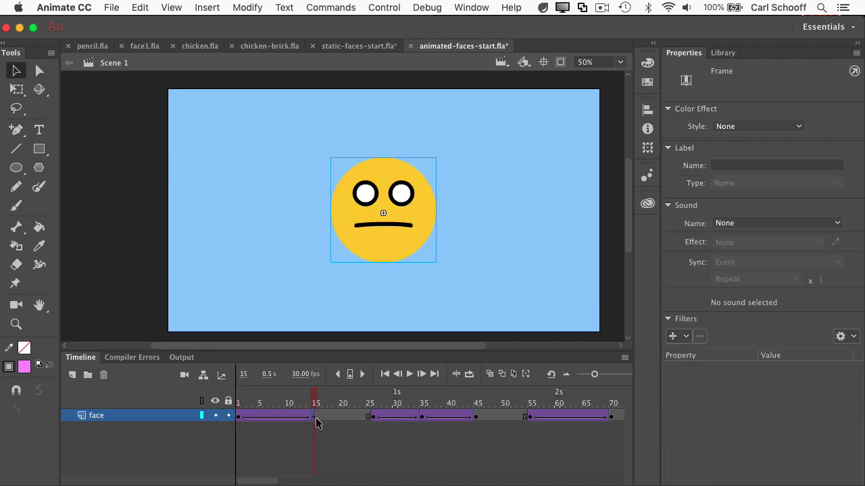
pyautogui.click(430, 241)
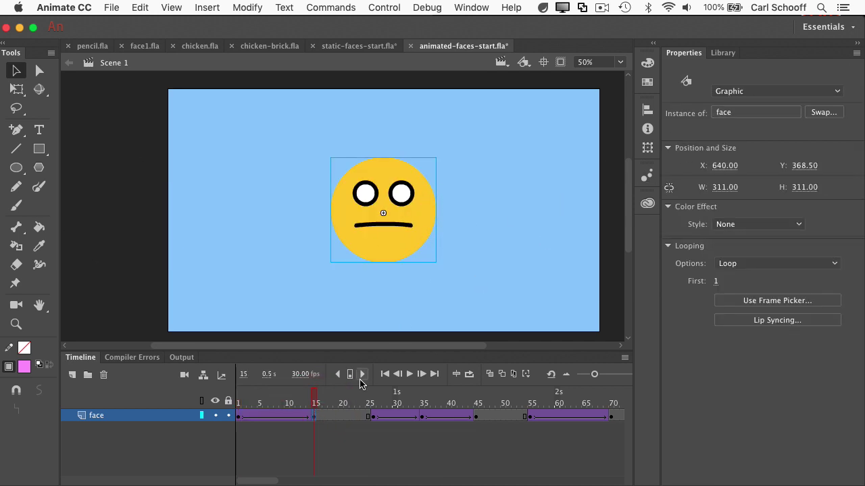
pyautogui.moveTo(318, 399); pyautogui.dragTo(371, 413)
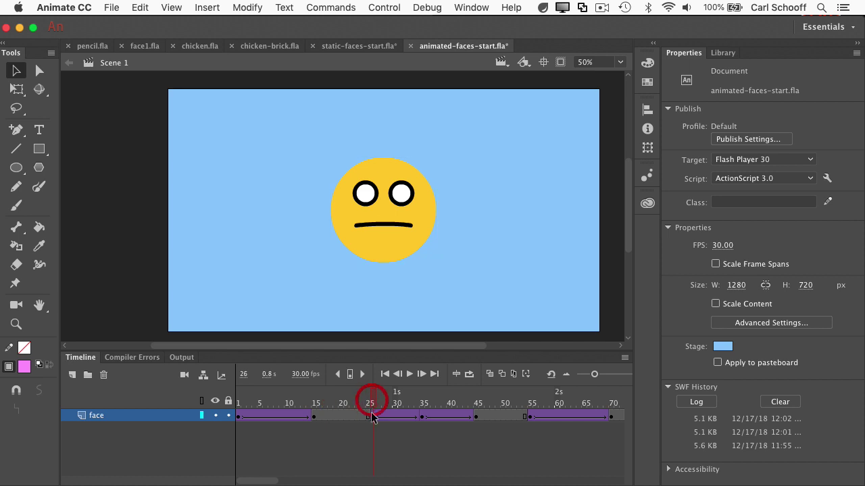
pyautogui.click(373, 416)
pyautogui.click(392, 248)
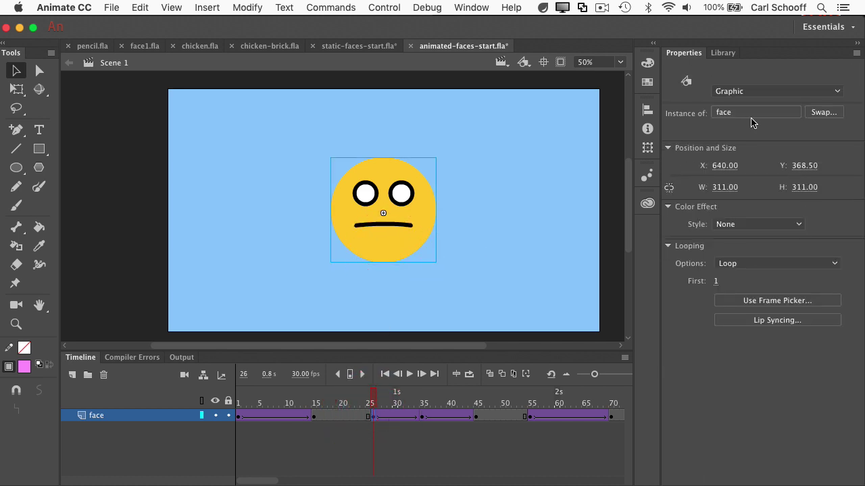
# Inside the face symbol, drag the mouth line down into a smile, then scrub the Scene 1 timeline
pyautogui.doubleClick(379, 240)
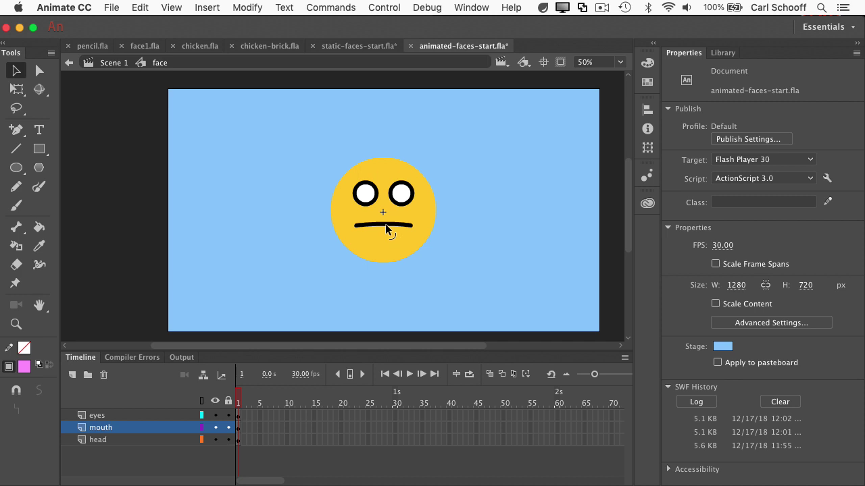
pyautogui.moveTo(385, 225); pyautogui.dragTo(382, 243)
pyautogui.click(113, 63)
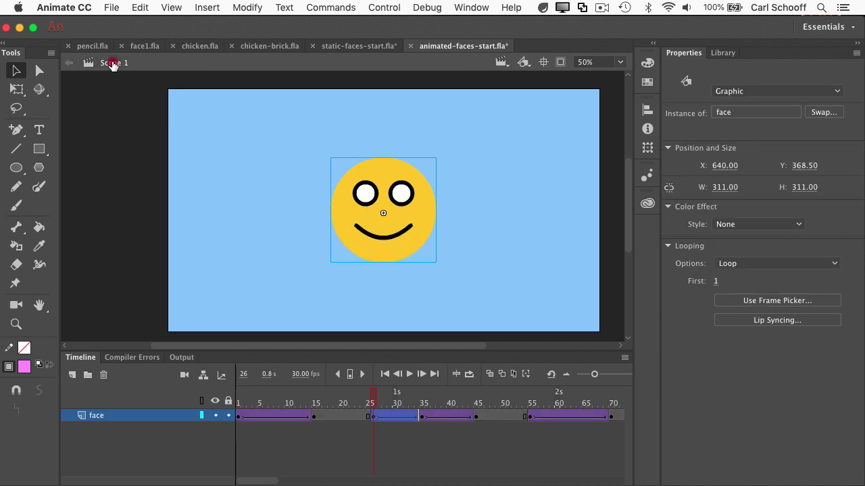
pyautogui.moveTo(370, 395); pyautogui.dragTo(612, 402)
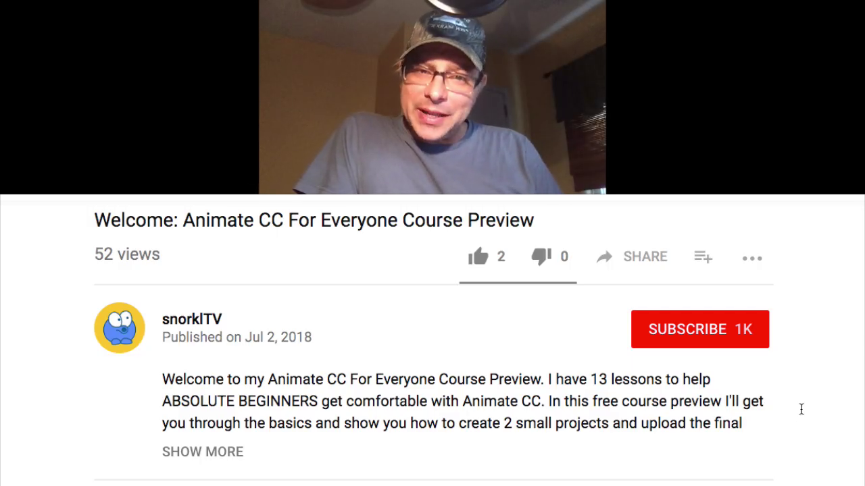
# Like the course preview video, subscribe to the channel, and turn on all notifications
pyautogui.click(478, 257)
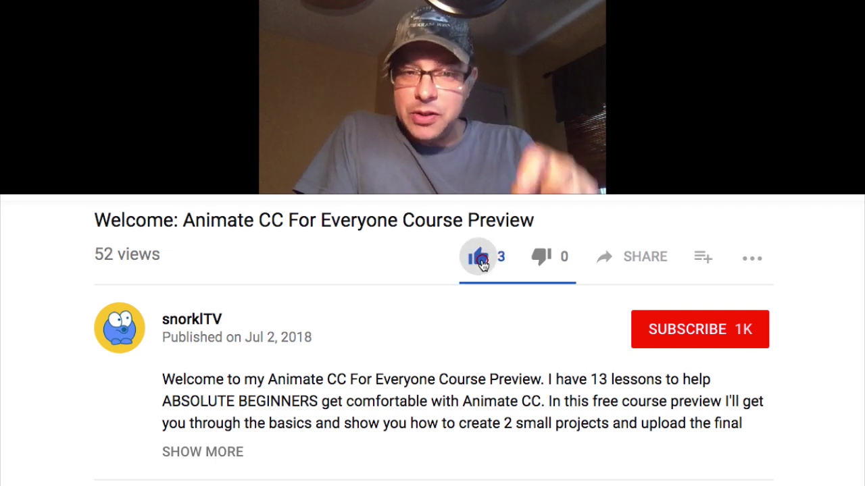
pyautogui.click(682, 330)
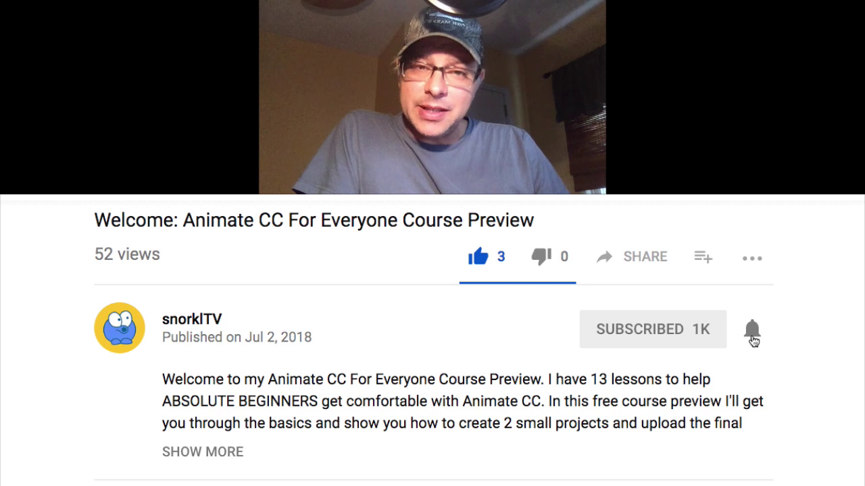
pyautogui.click(752, 333)
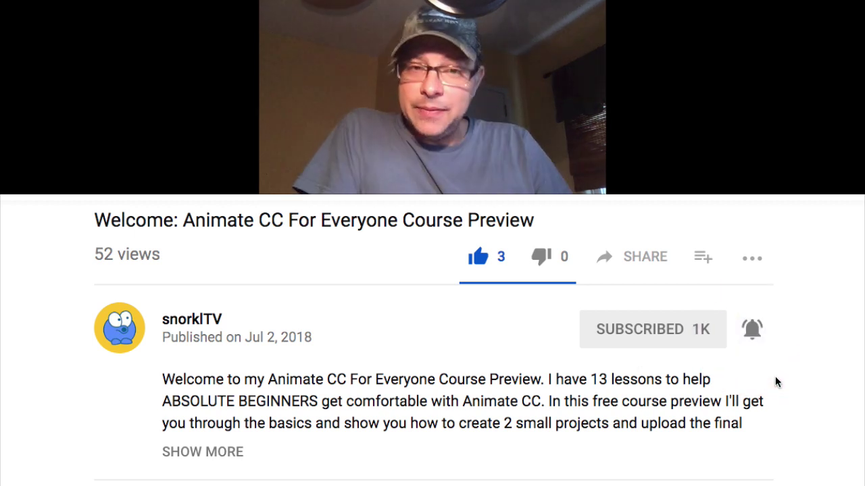